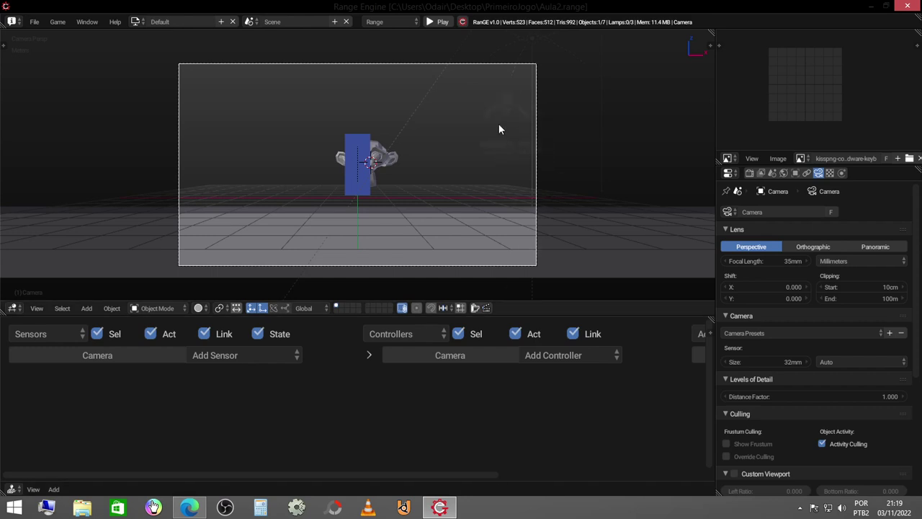
Test-run the game with the blue Mario box and the monkey, then stop it
click(438, 22)
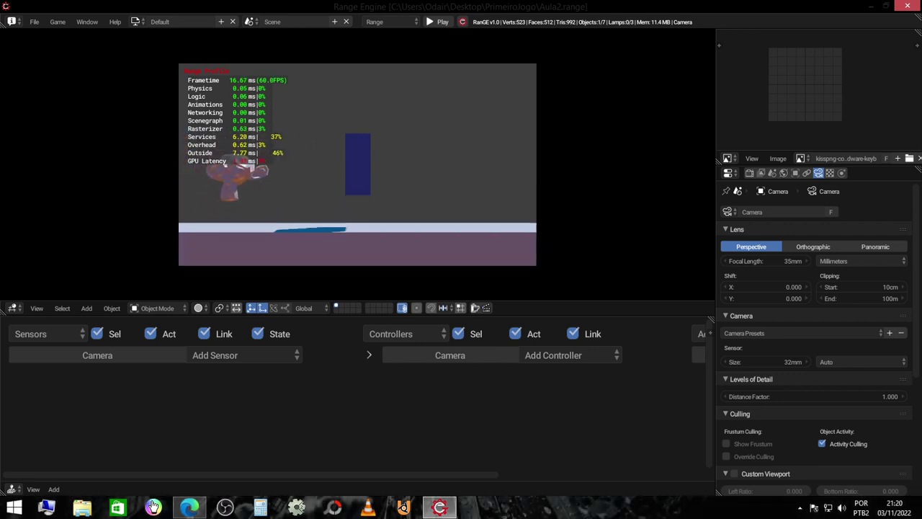
key(Escape)
Set Mario's Barra Motion actuator to Character Motion with Jump enabled, then view its physics settings
mouse_move(438, 116)
middle_down()
mouse_move(290, 187)
mouse_move(408, 183)
mouse_move(265, 164)
mouse_move(386, 145)
middle_up()
click(440, 159)
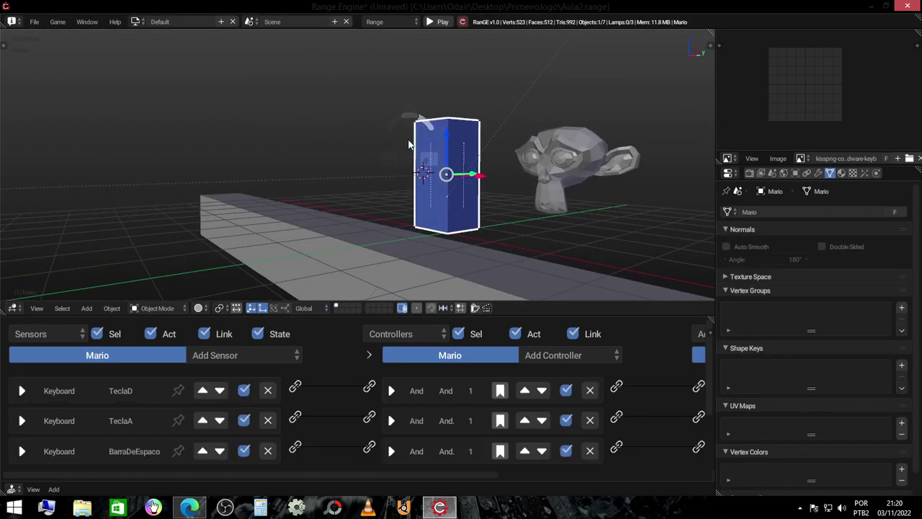
scroll(374, 393, down, 2)
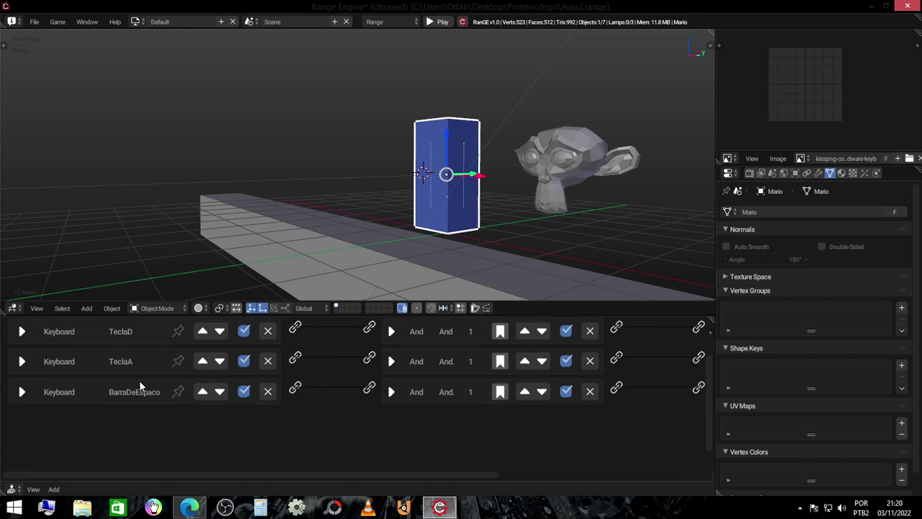
middle_drag(585, 424, 278, 445)
scroll(374, 425, down, 1)
scroll(479, 408, down, 1)
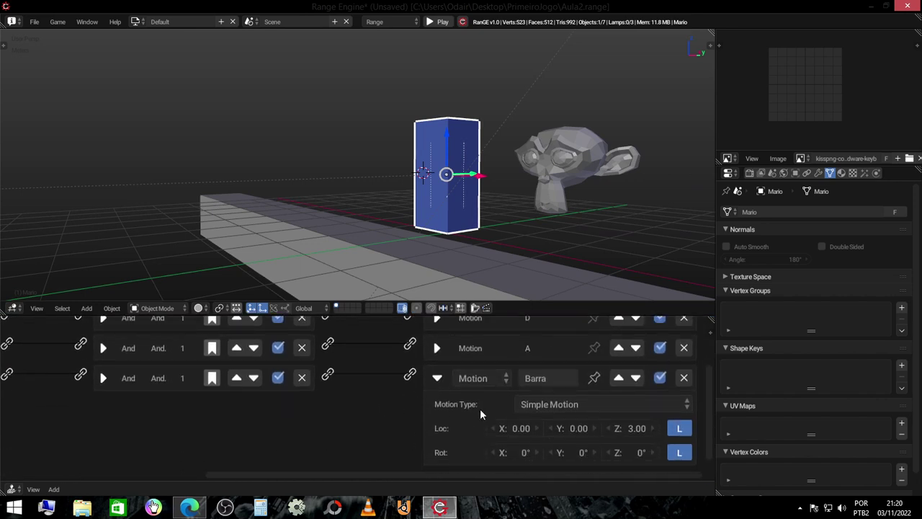
click(544, 406)
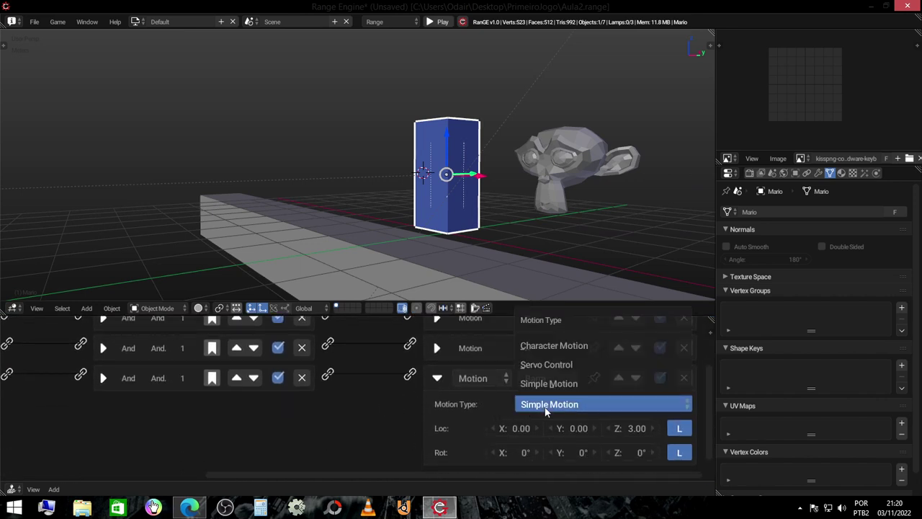
click(574, 348)
scroll(533, 403, down, 1)
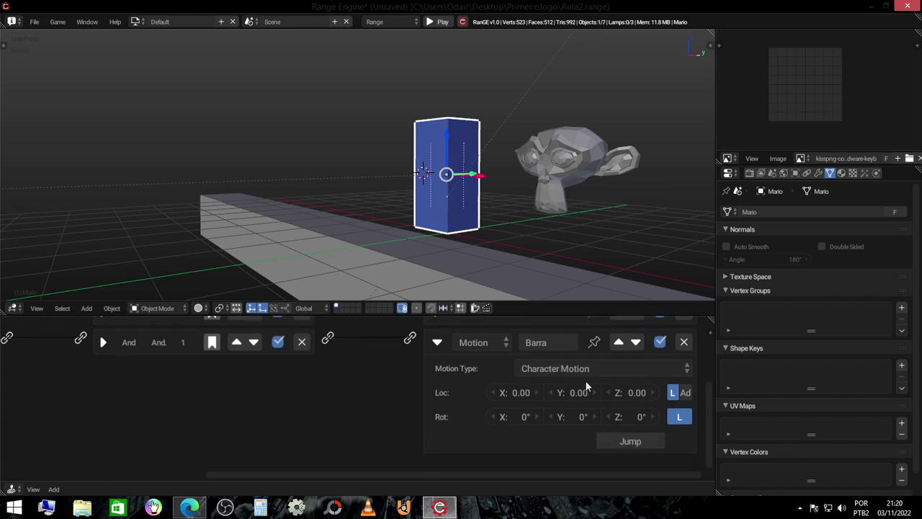
click(652, 441)
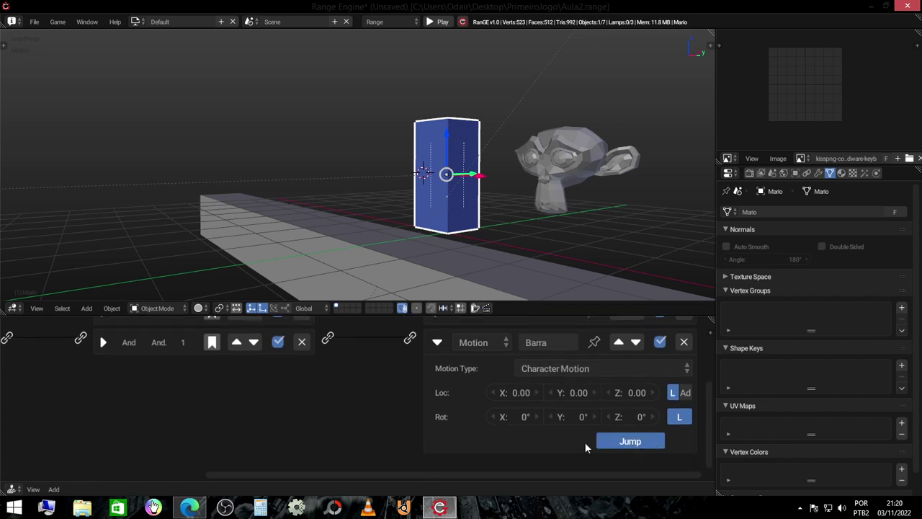
click(876, 173)
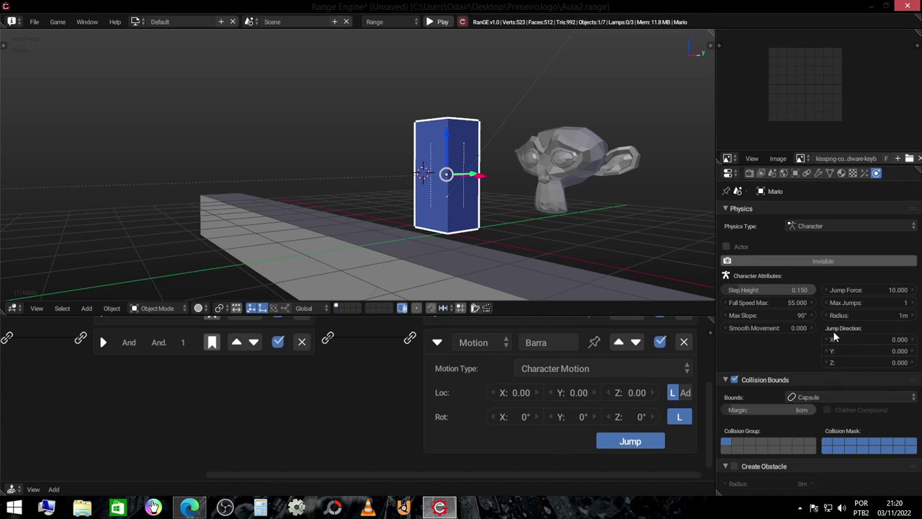
Test the jump, set Mario's jump direction Z to 1.000, and test it again
key(p)
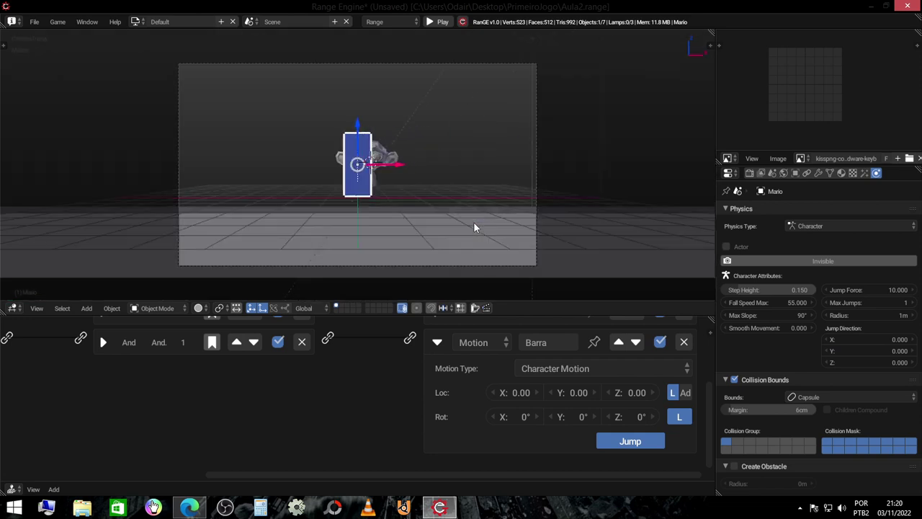
key(Escape)
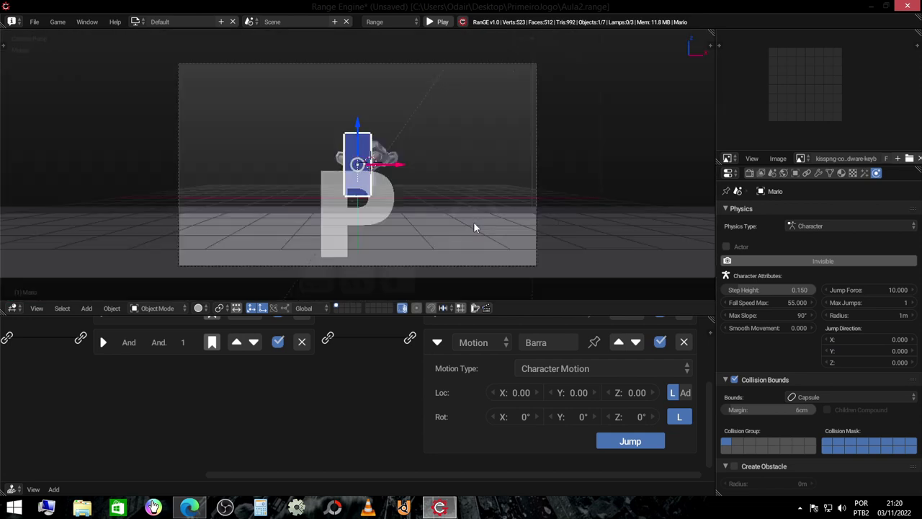
click(852, 364)
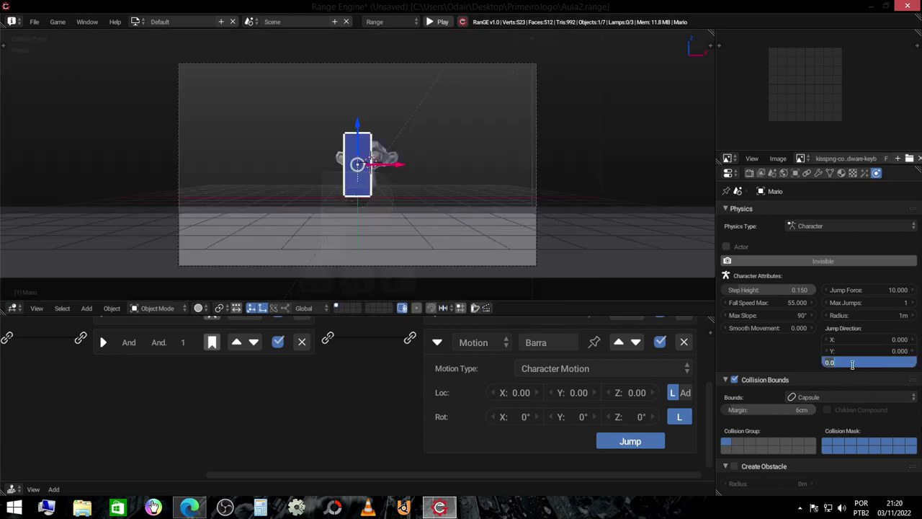
text(1)
key(Return)
key(p)
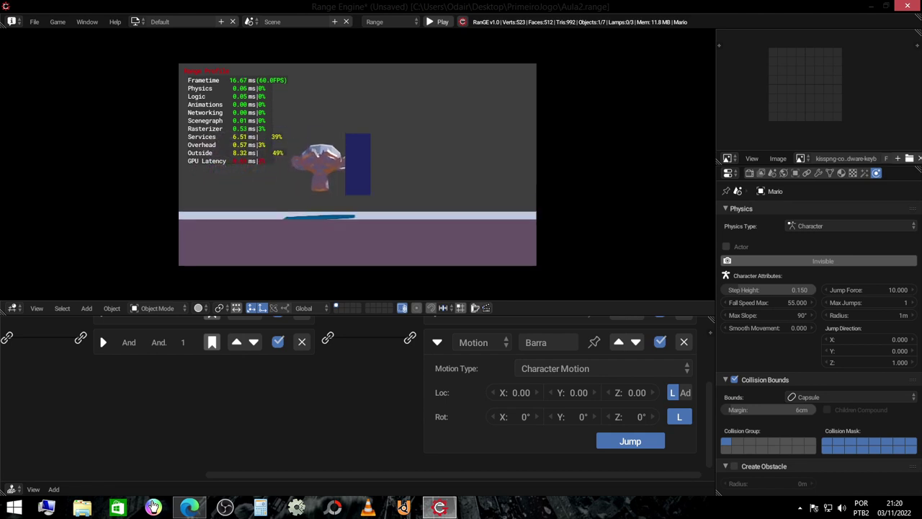
key(Escape)
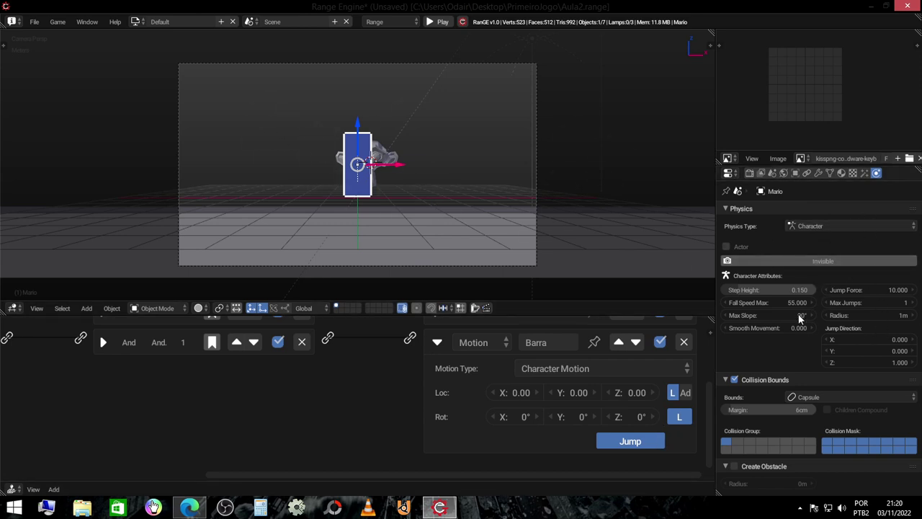
Change Mario's Jump Force to 15 and test the stronger jumps in the game
click(872, 291)
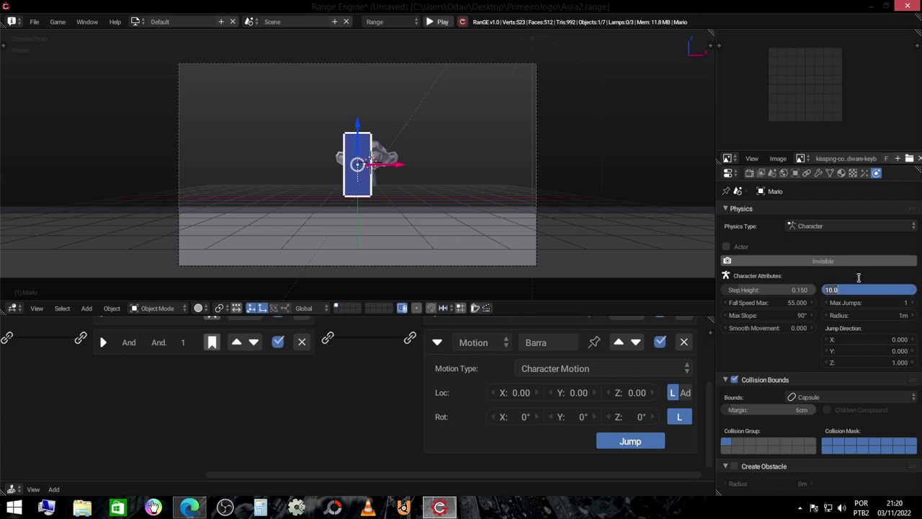
click(872, 290)
text(15)
key(Return)
key(p)
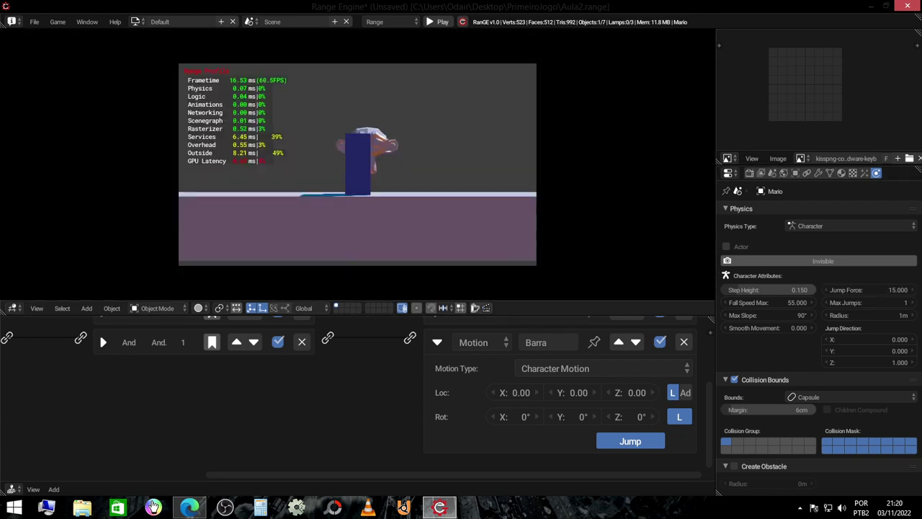
key(space)
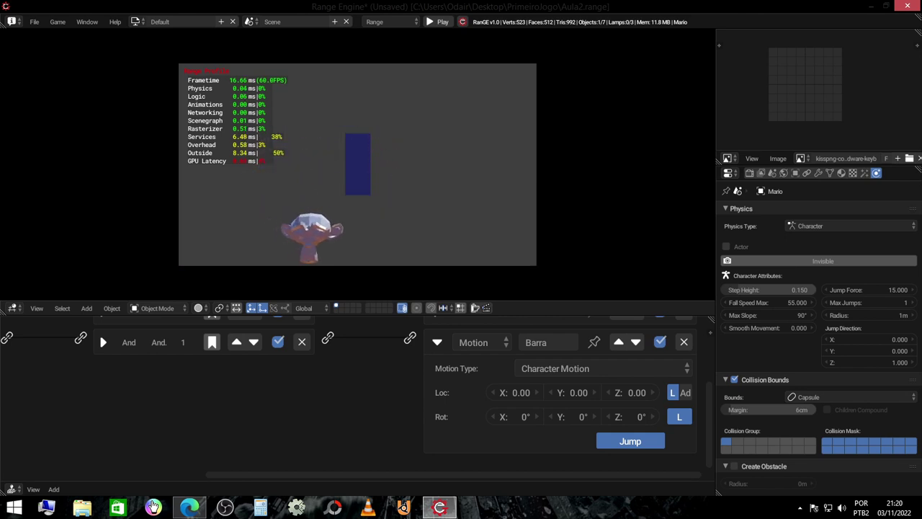
key(space)
key(space)
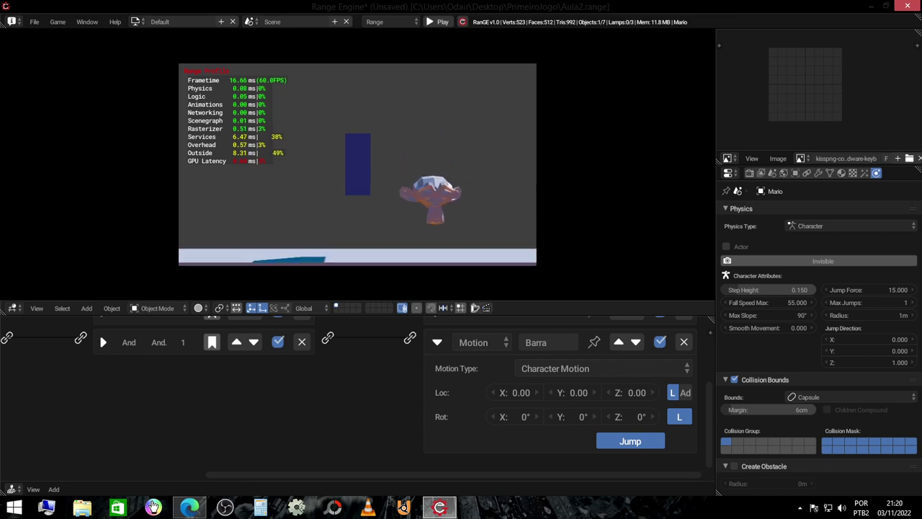
key(Escape)
Test again, jumping and moving the character left and right around the blue bar
middle_drag(506, 189, 455, 197)
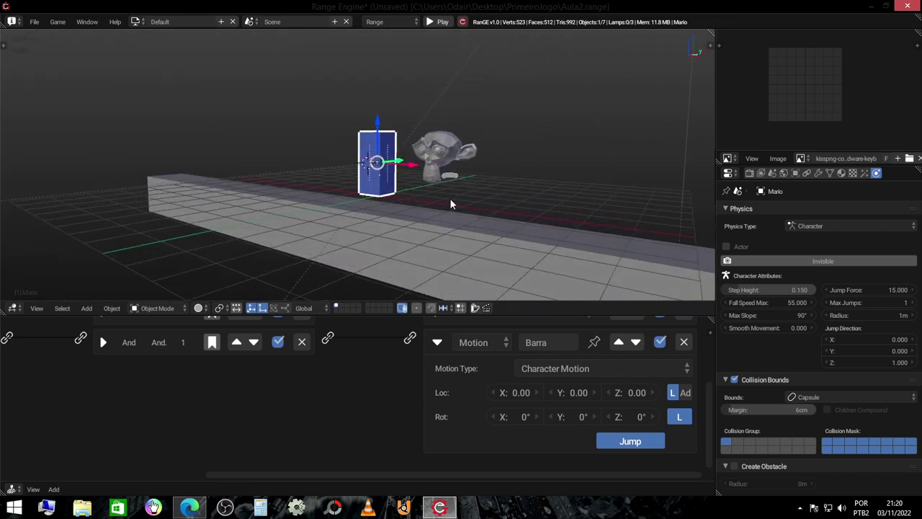
key(p)
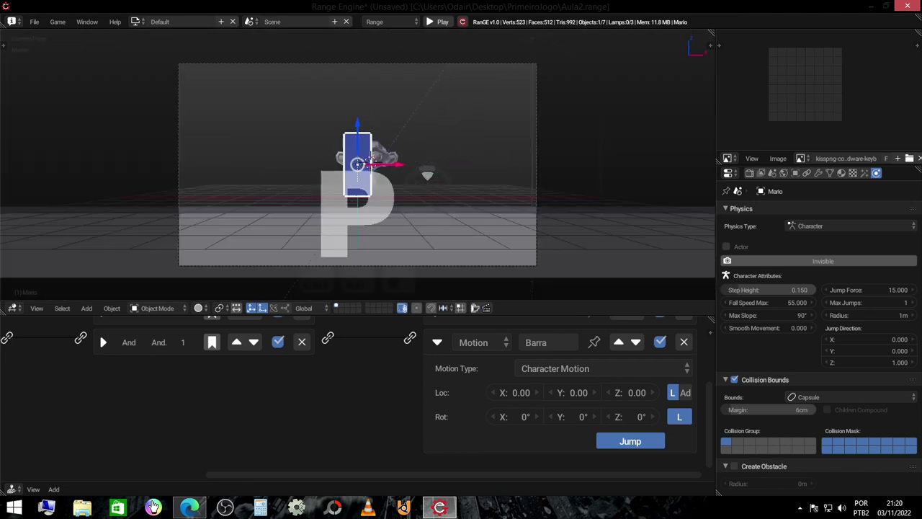
key(space)
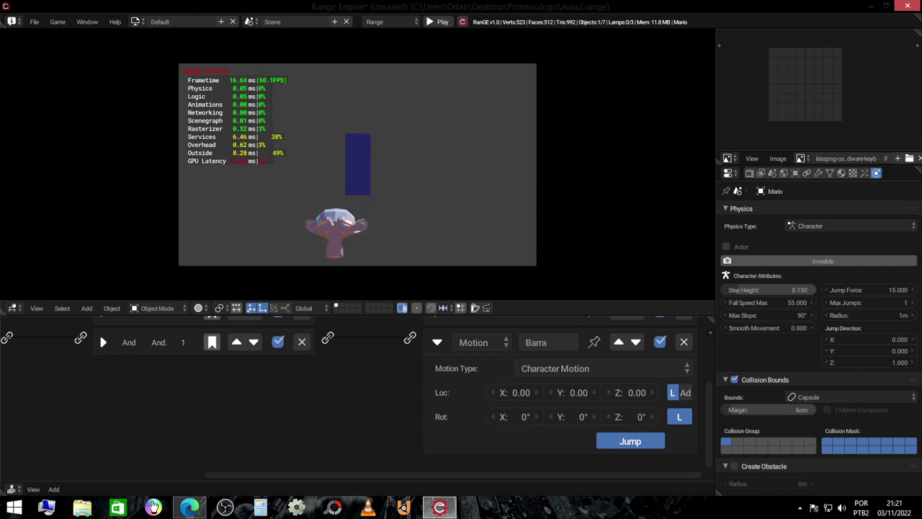
key(space)
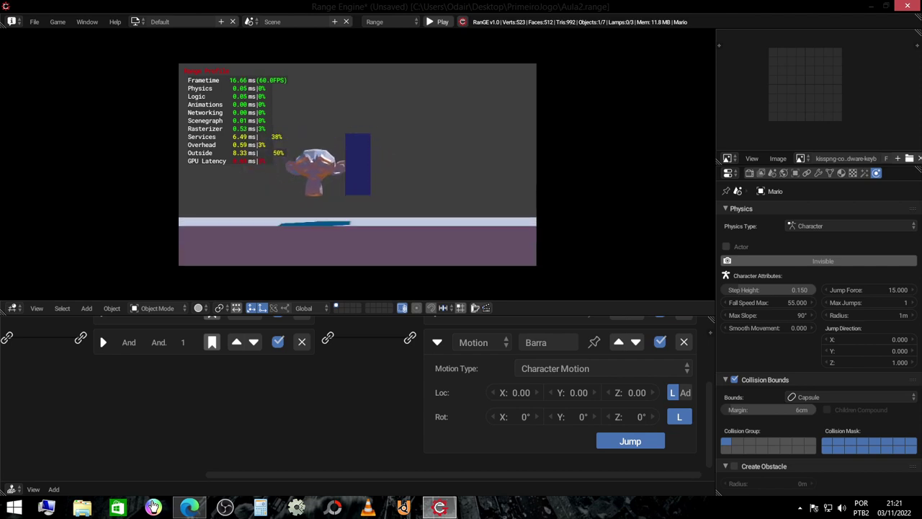
key(space)
key(space)
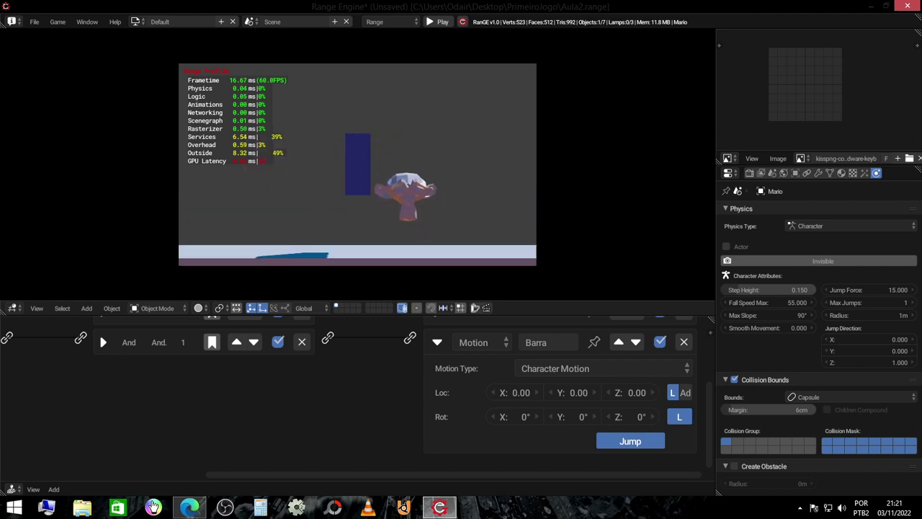
key(space)
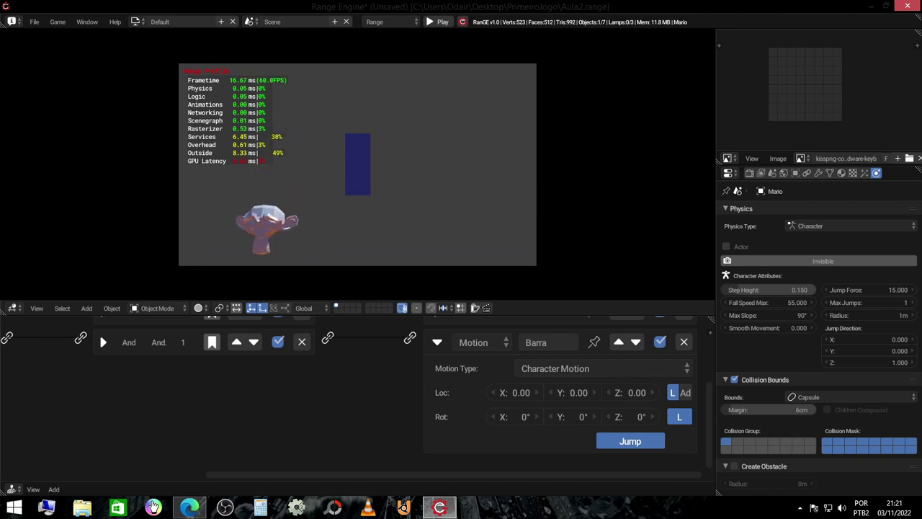
key(space)
key(space)
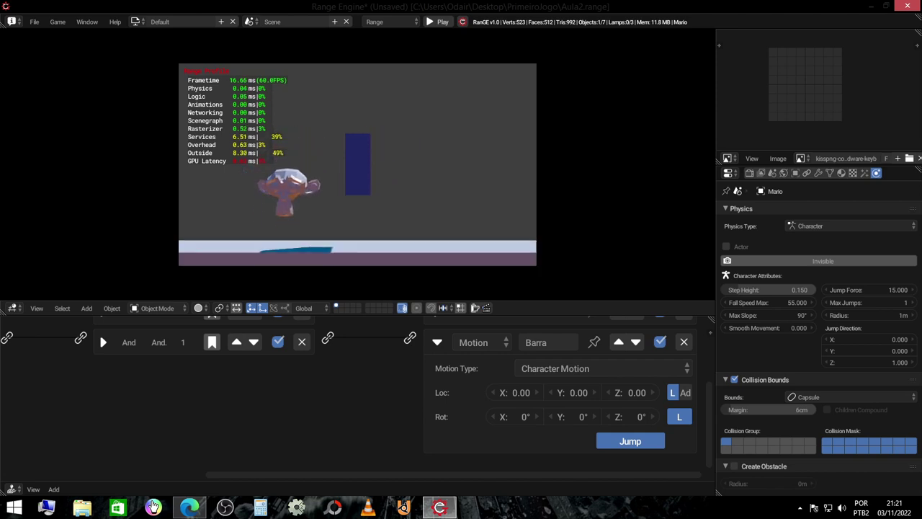
key(Escape)
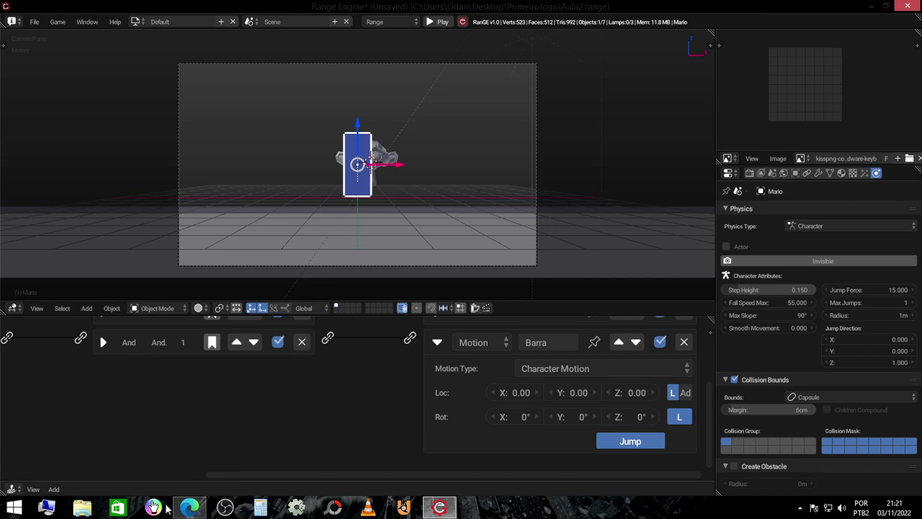
Search 'mario bros' in a new InPrivate Edge tab and switch to image results
click(188, 507)
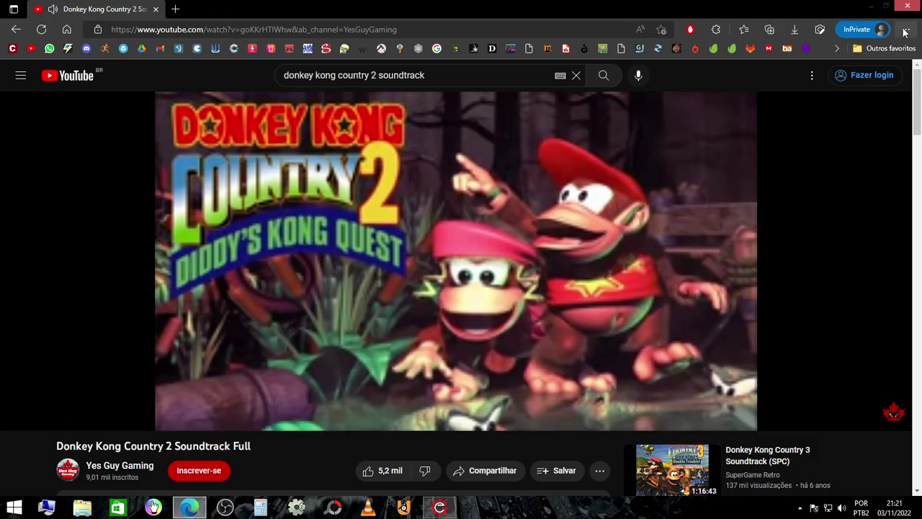
click(176, 10)
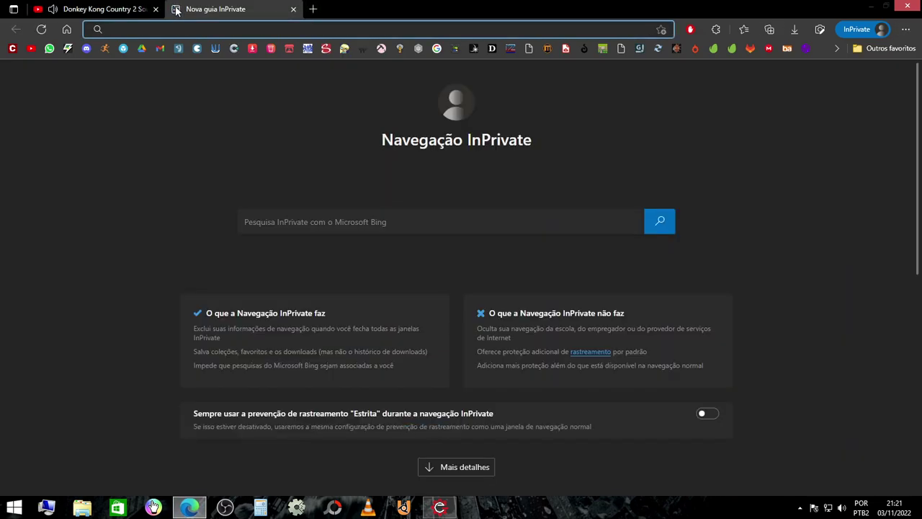
text(mario bros)
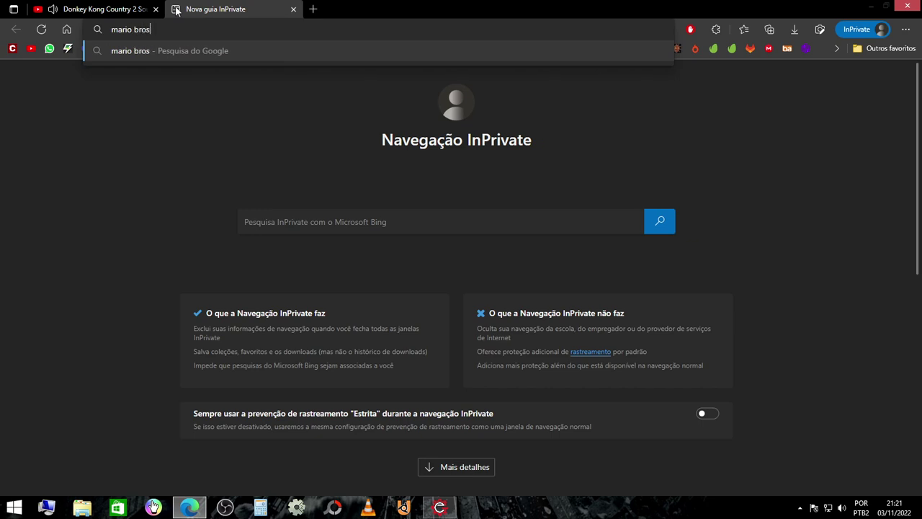
key(Return)
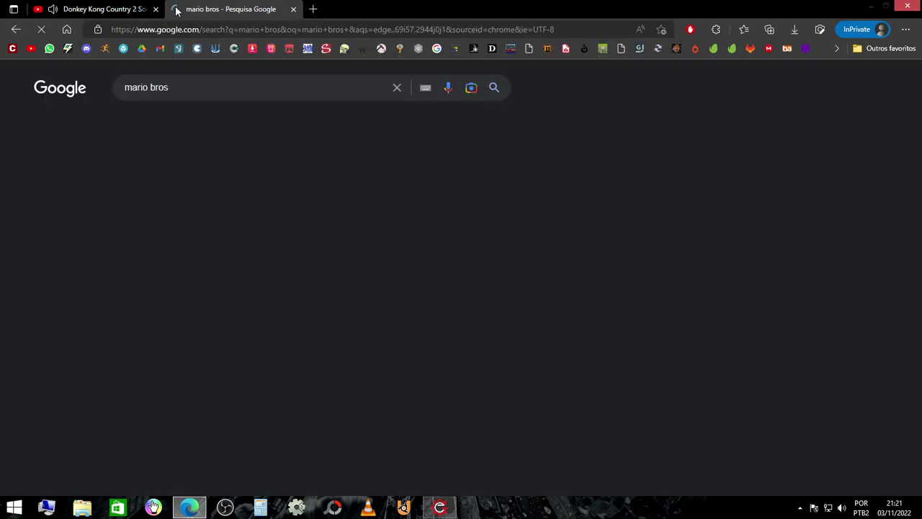
click(211, 121)
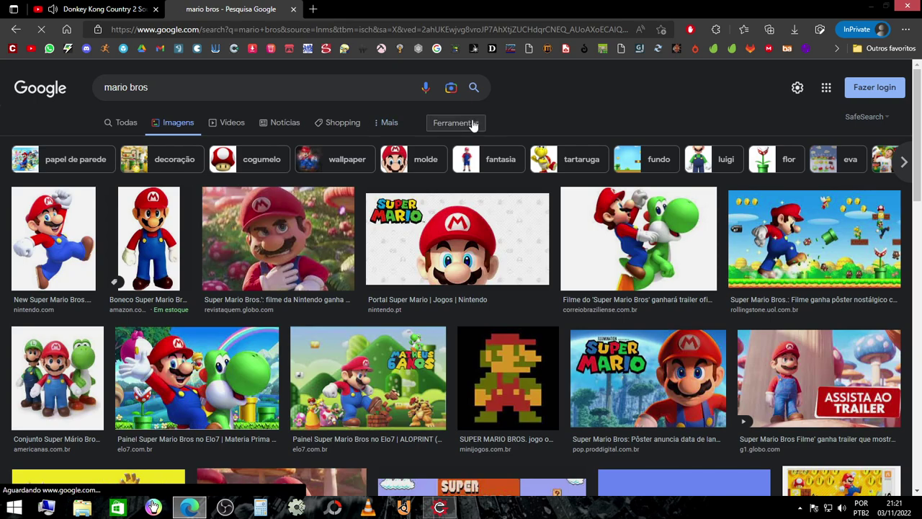
Filter the images to GIFs, preview a Mario GIF, then return to Range Engine
click(470, 123)
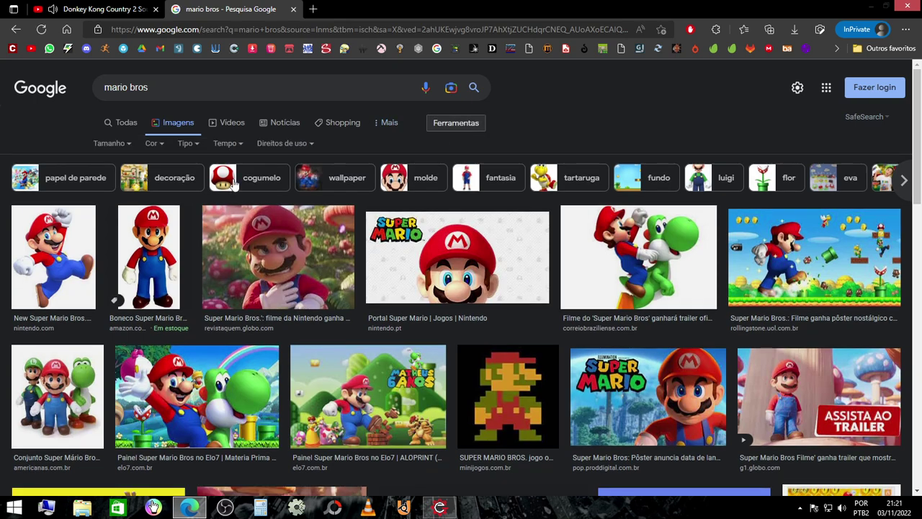
click(153, 143)
click(186, 143)
click(186, 144)
click(188, 215)
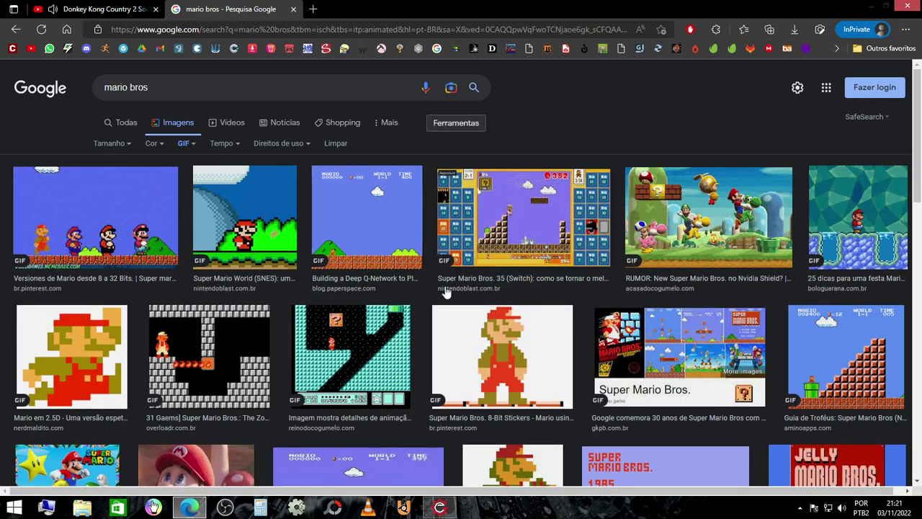
scroll(446, 291, down, 2)
click(516, 309)
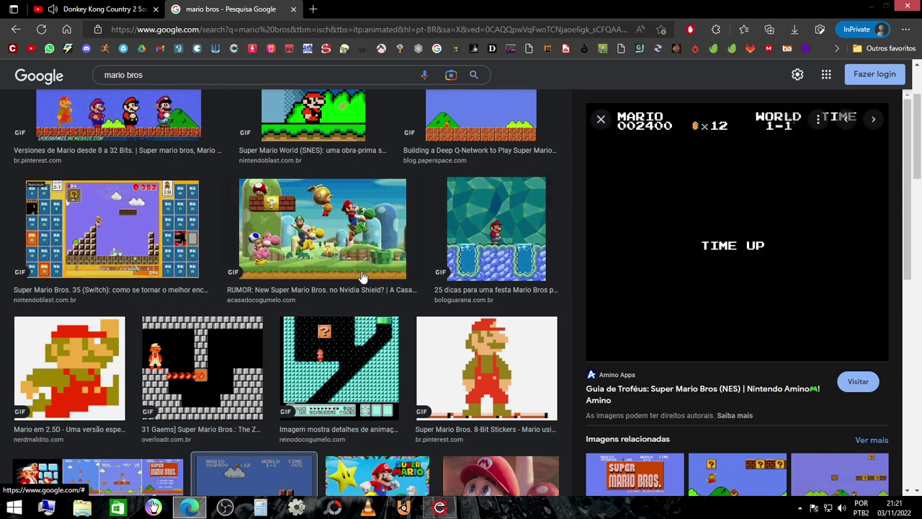
click(440, 507)
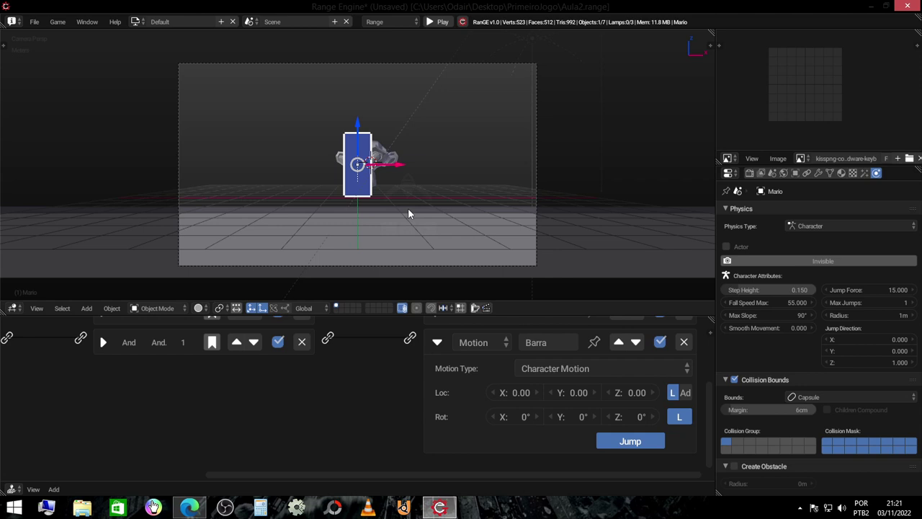
Orbit out of camera view to see the camera, Mario box and platform from the side
mouse_move(480, 69)
middle_down()
mouse_move(333, 195)
mouse_move(262, 190)
middle_up()
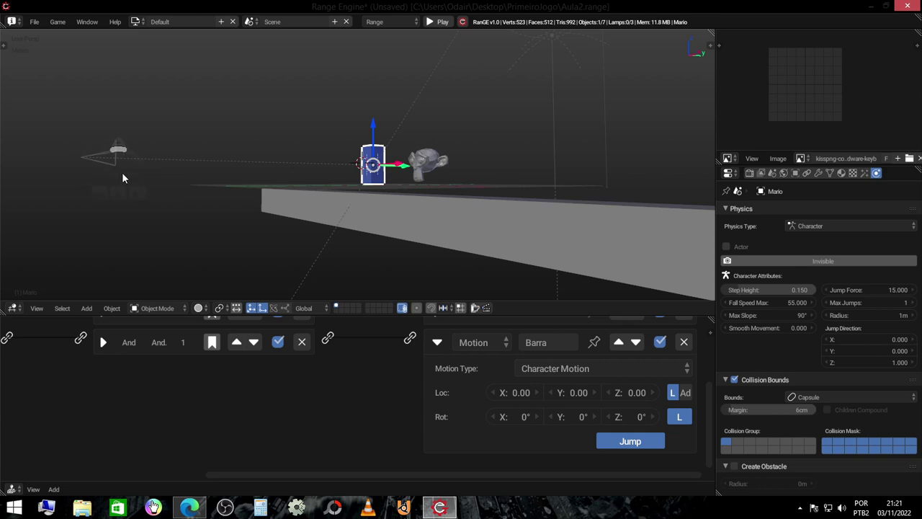
middle_drag(122, 172, 209, 159)
Parent the camera to the Mario box with Ctrl+P
click(192, 154)
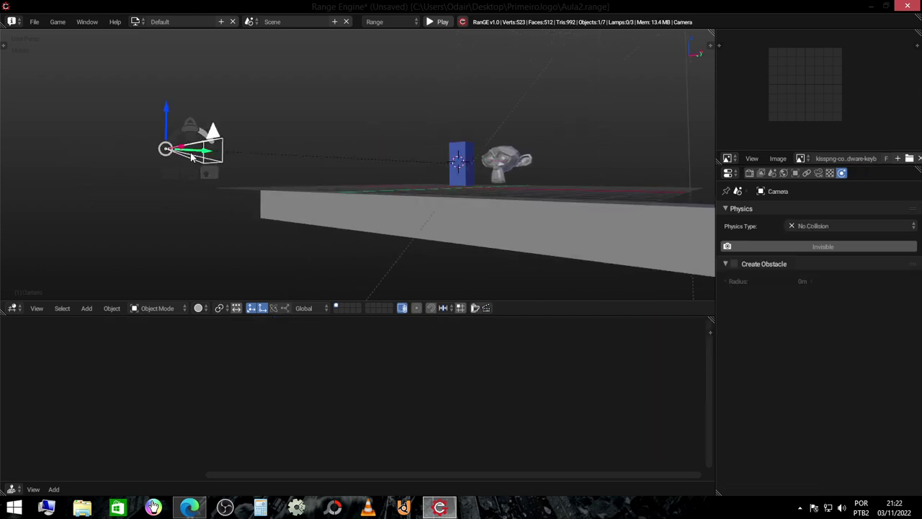
middle_drag(376, 181, 472, 171)
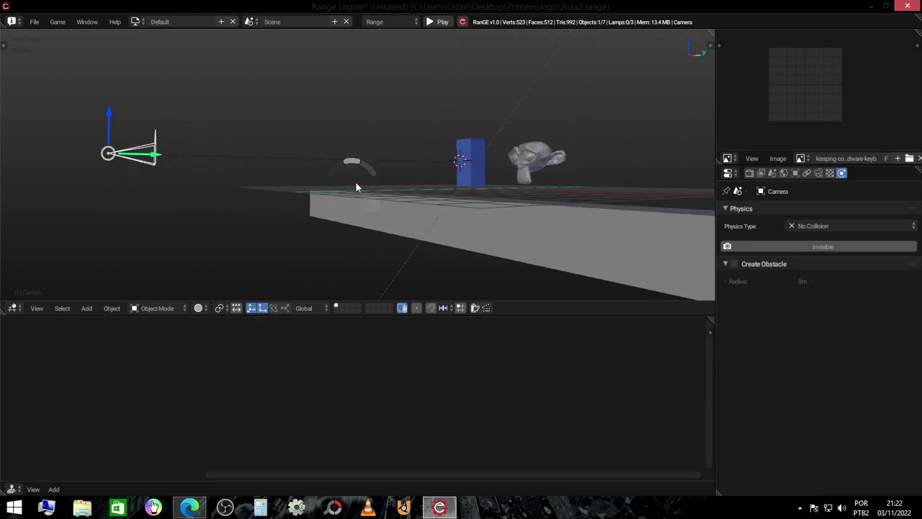
click(462, 153)
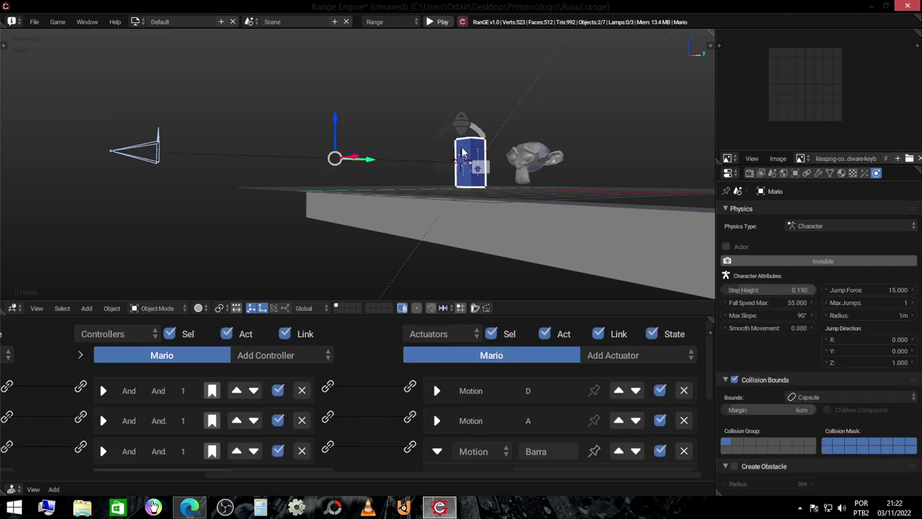
key(ctrl+p)
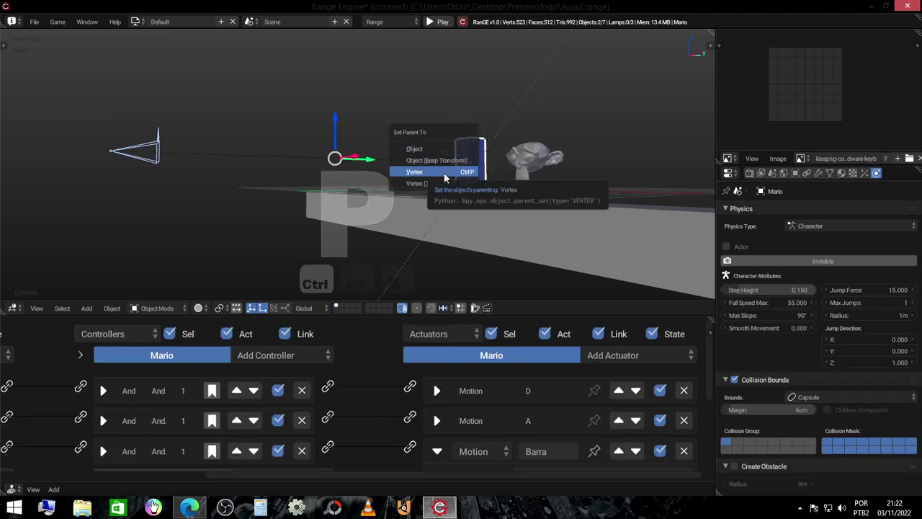
click(445, 172)
Test-run the game through the camera, then select the camera alone
key(p)
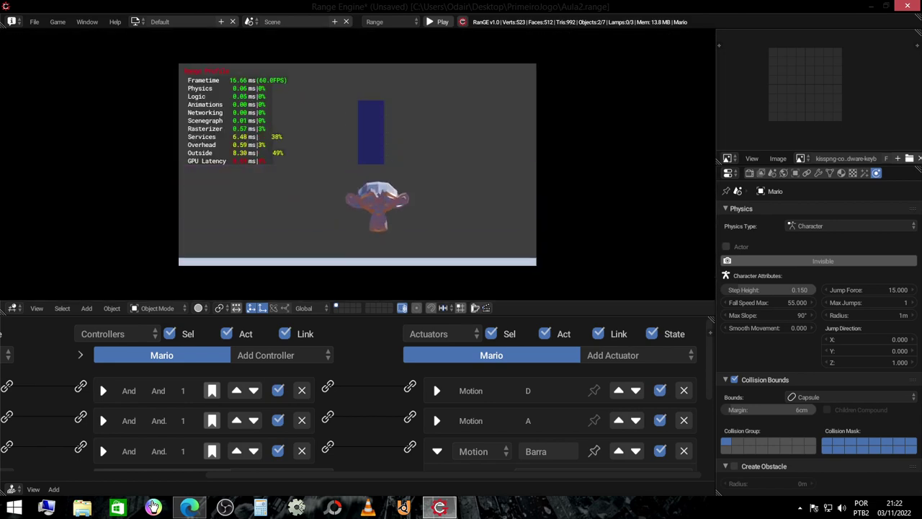
key(p)
middle_drag(328, 203, 356, 204)
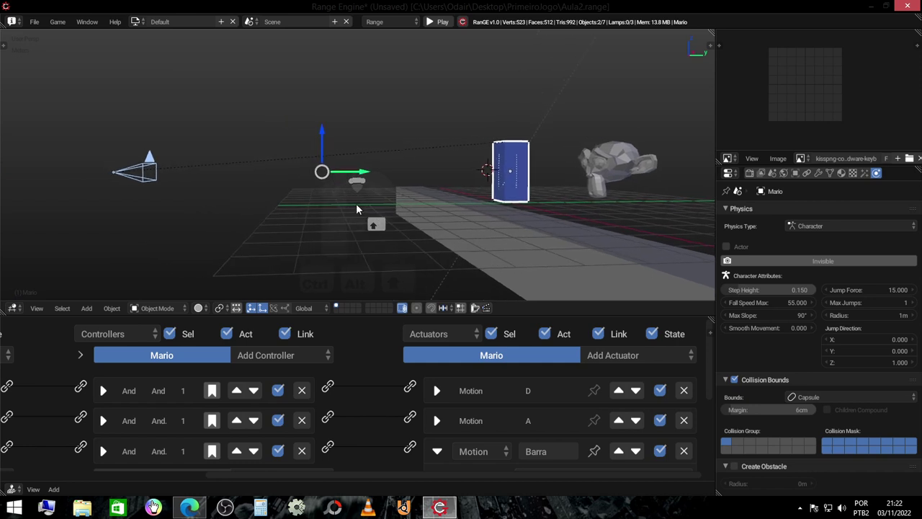
click(132, 174)
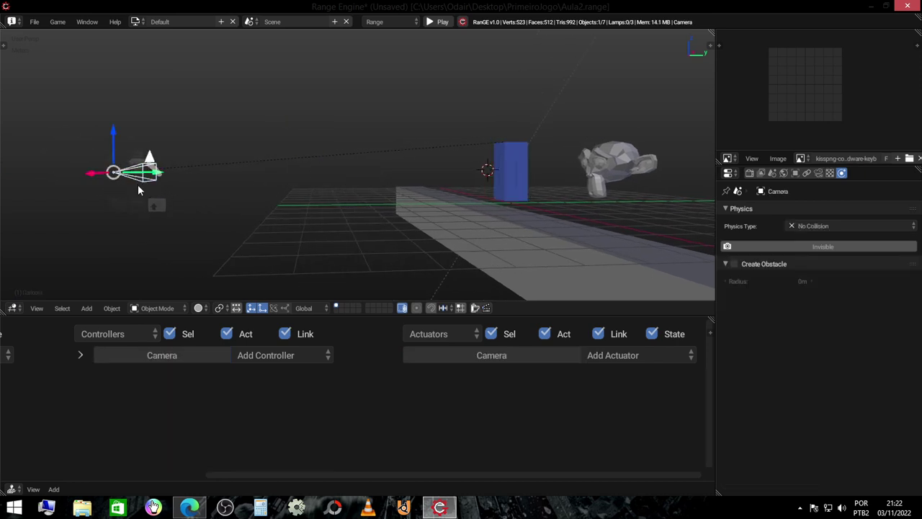
Clear the camera's parent, look through the camera, and test-run the game
key(alt+p)
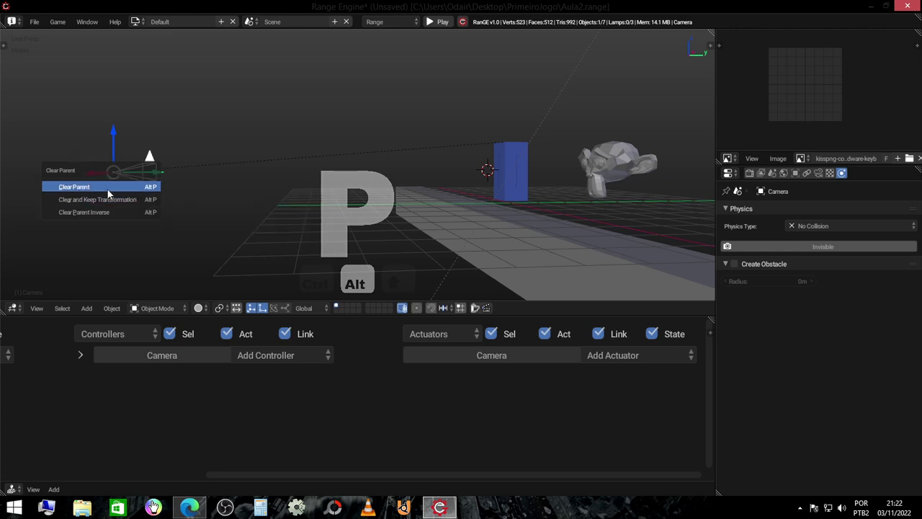
click(108, 188)
mouse_move(173, 187)
middle_down()
mouse_move(334, 160)
mouse_move(363, 170)
middle_up()
key(KP_0)
key(p)
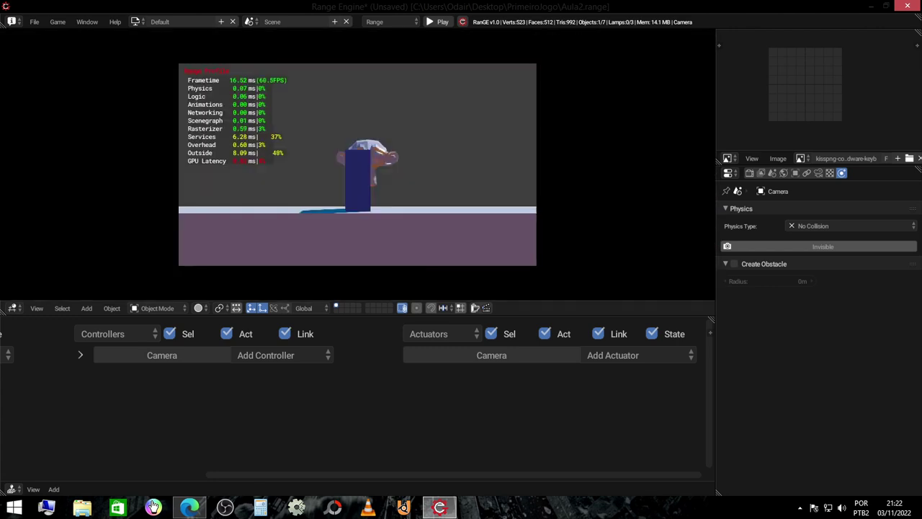
key(Escape)
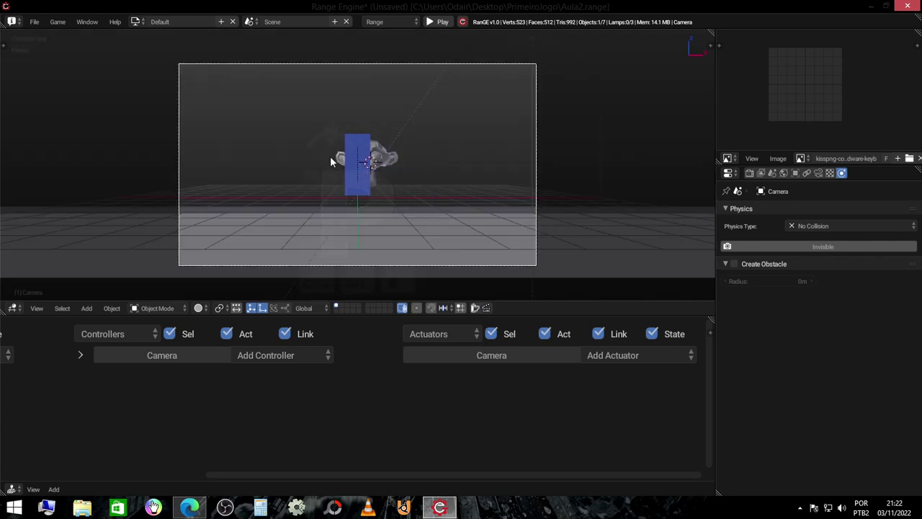
Add a Keyboard sensor named D to the camera for the D key
ctrl+scroll(284, 375, left, 5)
ctrl+scroll(252, 370, left, 4)
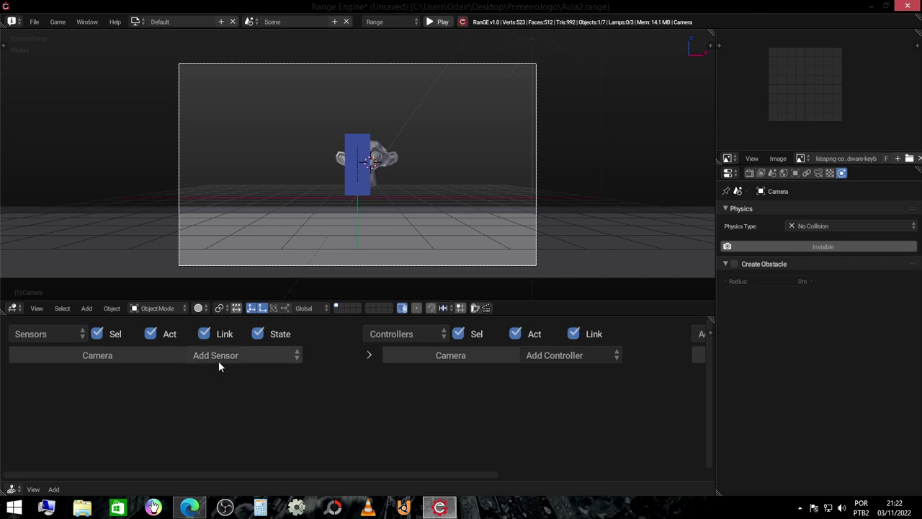
click(218, 360)
click(246, 239)
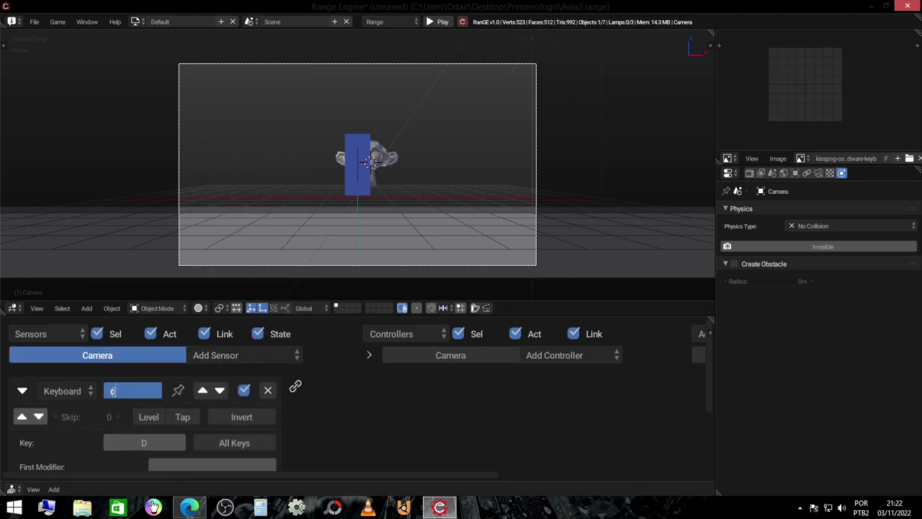
key(Return)
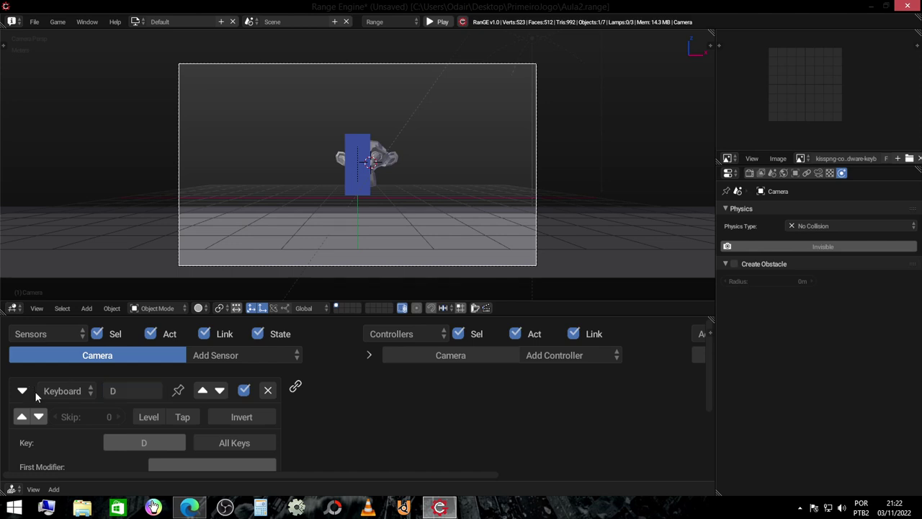
click(22, 391)
Add a second Keyboard sensor named A for the A key
click(284, 355)
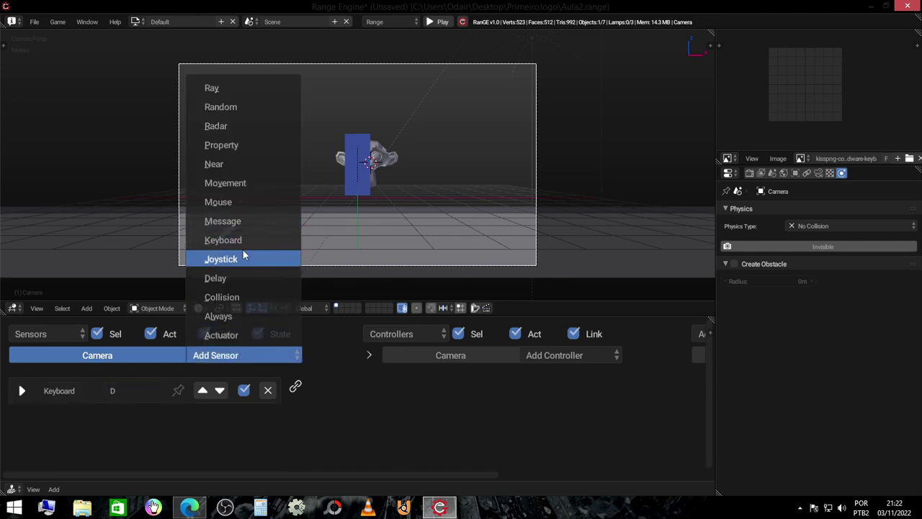
click(241, 237)
key(Return)
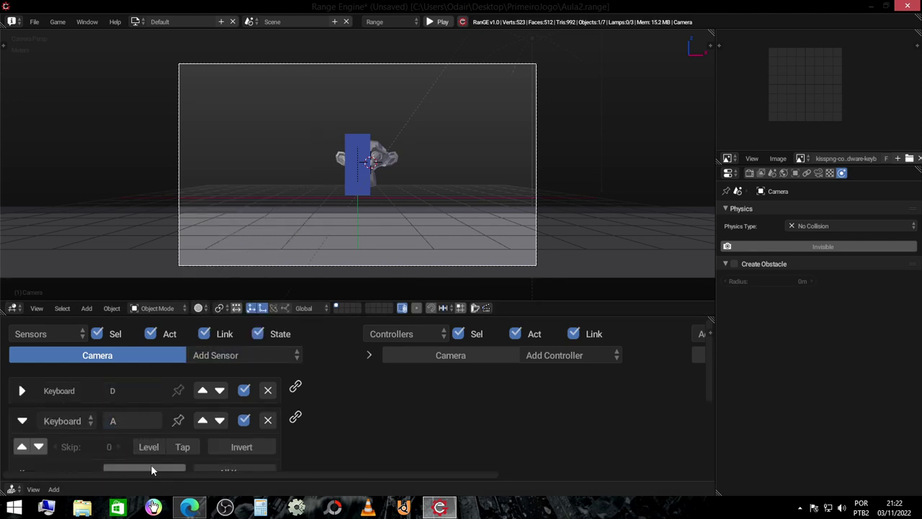
scroll(170, 419, down, 2)
click(22, 373)
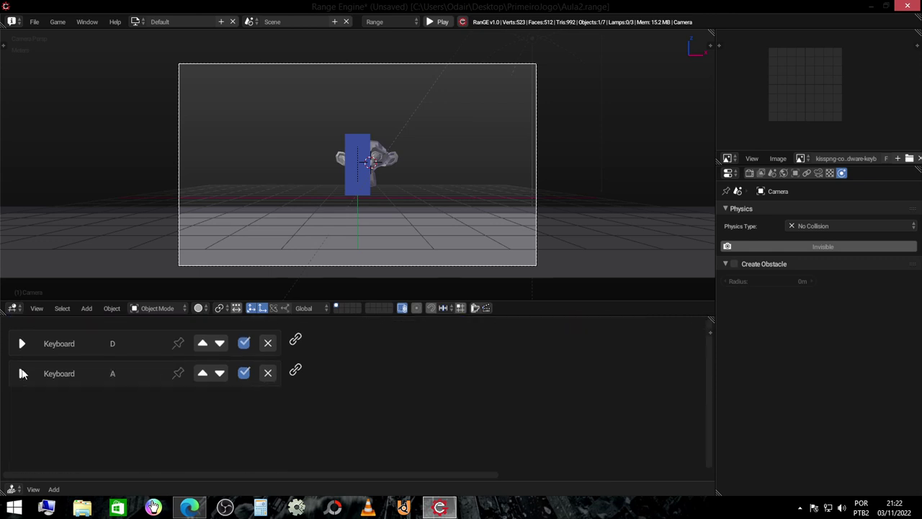
key(Home)
click(387, 355)
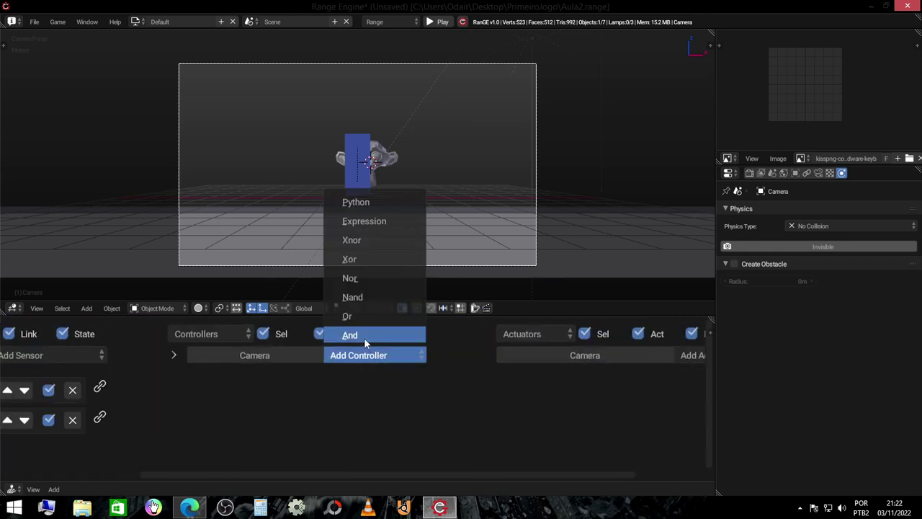
Add two And controllers to the camera's logic
click(364, 337)
click(346, 357)
click(350, 335)
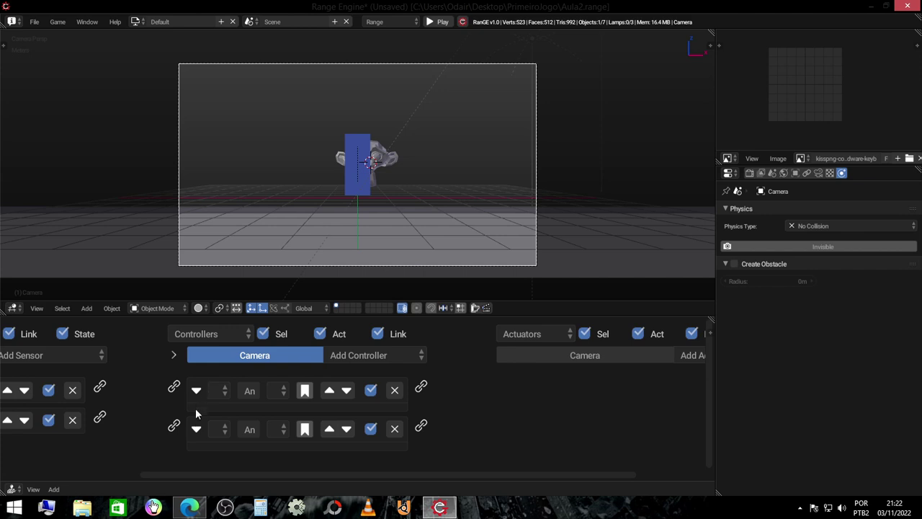
drag(196, 394, 196, 430)
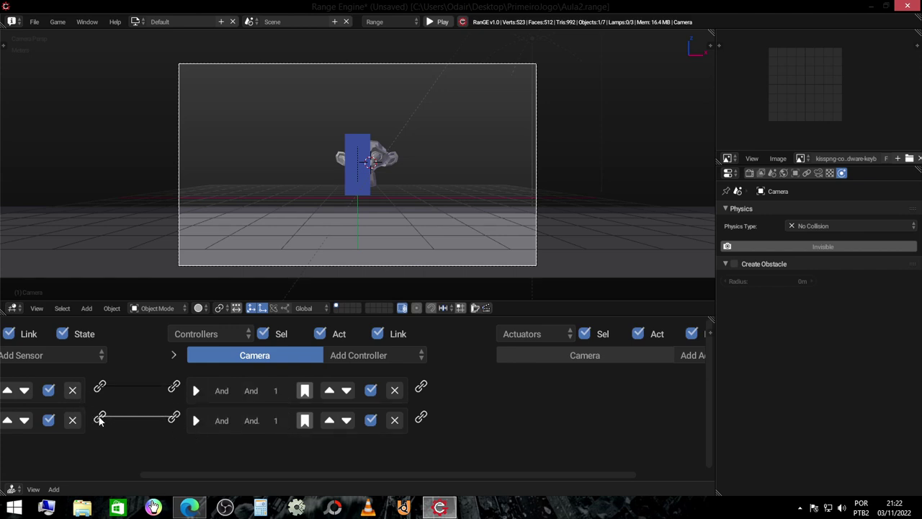
ctrl+scroll(291, 417, right, 3)
Add a Motion.001 actuator and link the second And controller to it
click(620, 362)
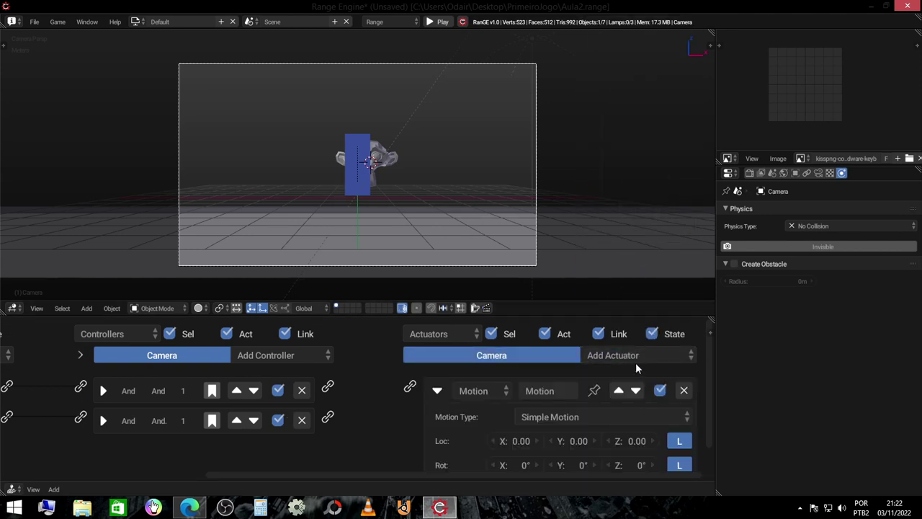
click(636, 362)
click(651, 184)
click(435, 392)
drag(328, 416, 409, 422)
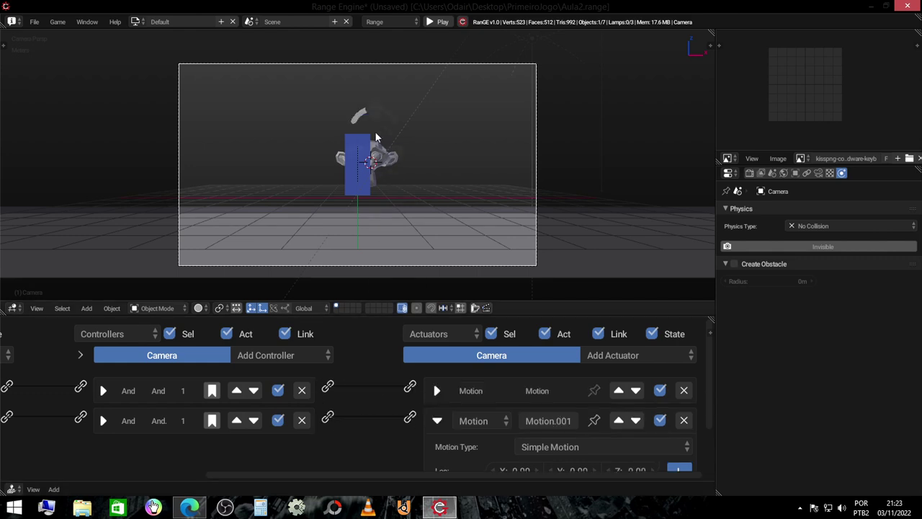
Select Mario, test-run the game with a jump, then switch back to Edge
middle_drag(375, 131, 450, 188)
click(466, 146)
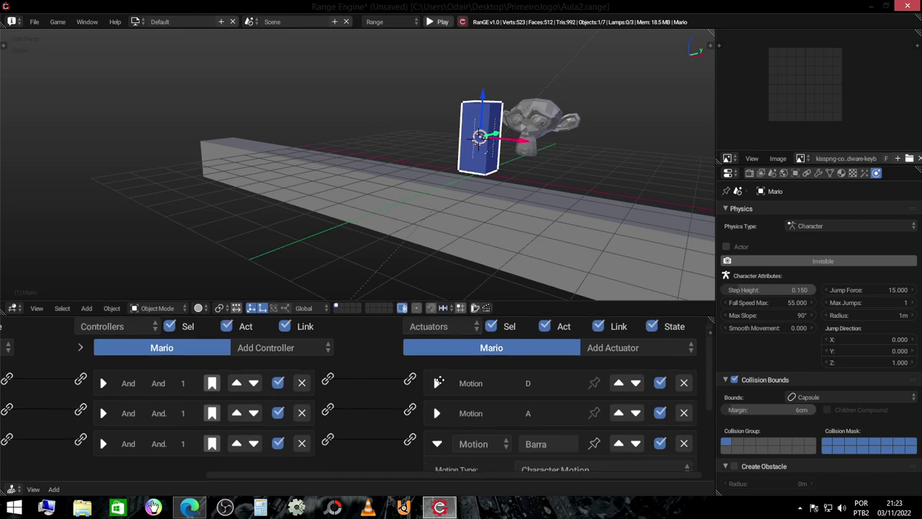
key(p)
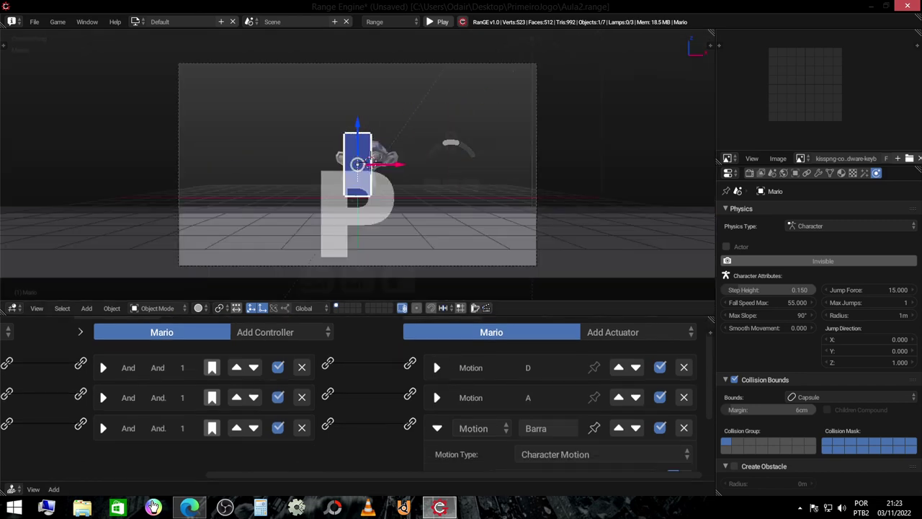
key(space)
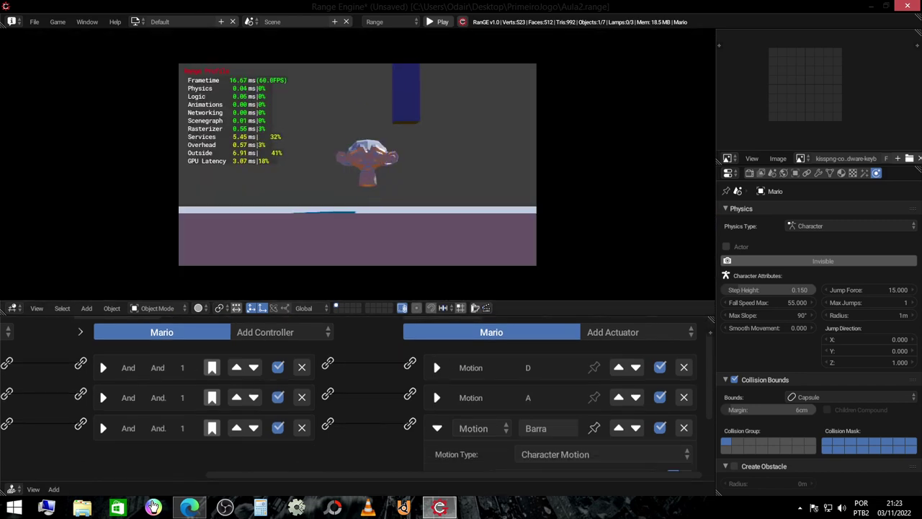
key(Escape)
click(189, 507)
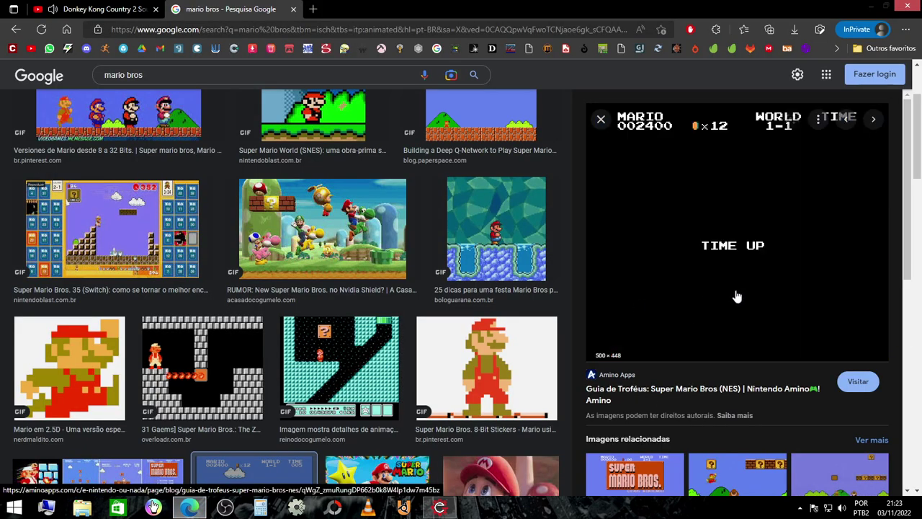
Set Mario's D motion Loc X step to 0.09 and test-run the game
click(885, 6)
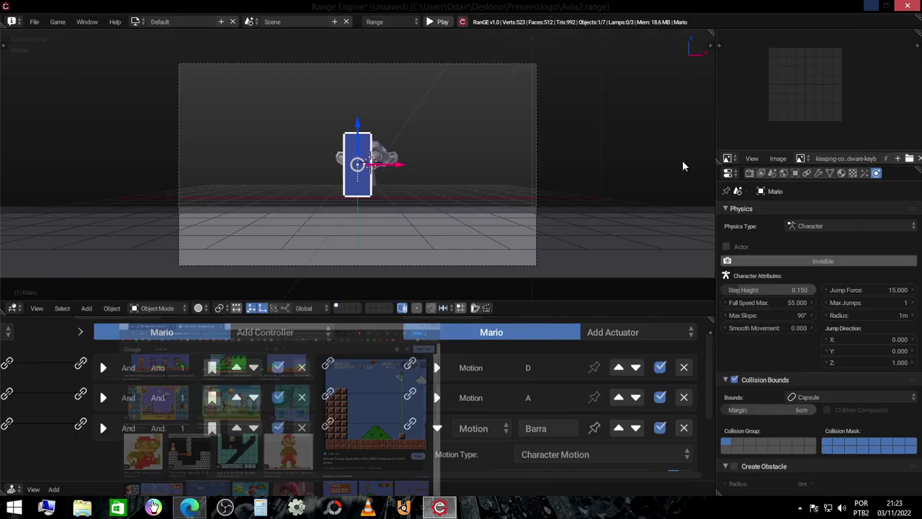
click(436, 367)
scroll(461, 375, down, 1)
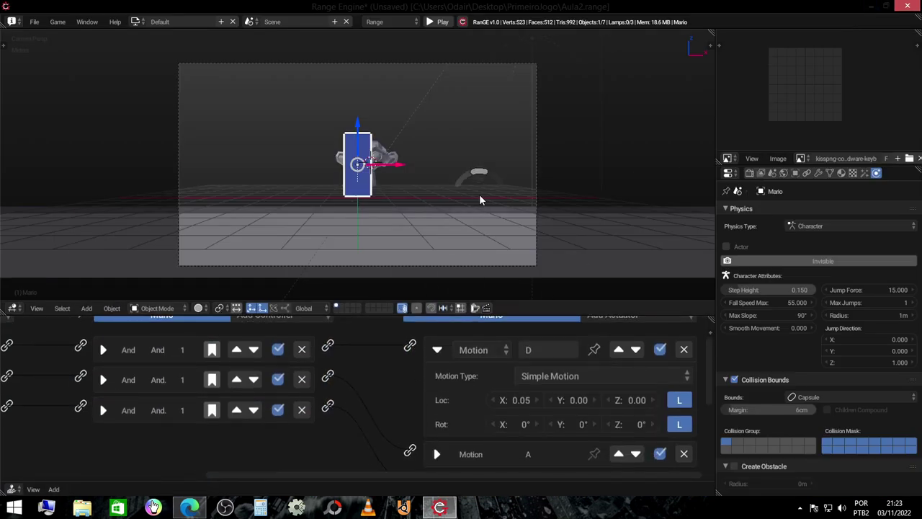
mouse_move(479, 193)
middle_down()
mouse_move(493, 203)
mouse_move(219, 197)
mouse_move(548, 385)
middle_up()
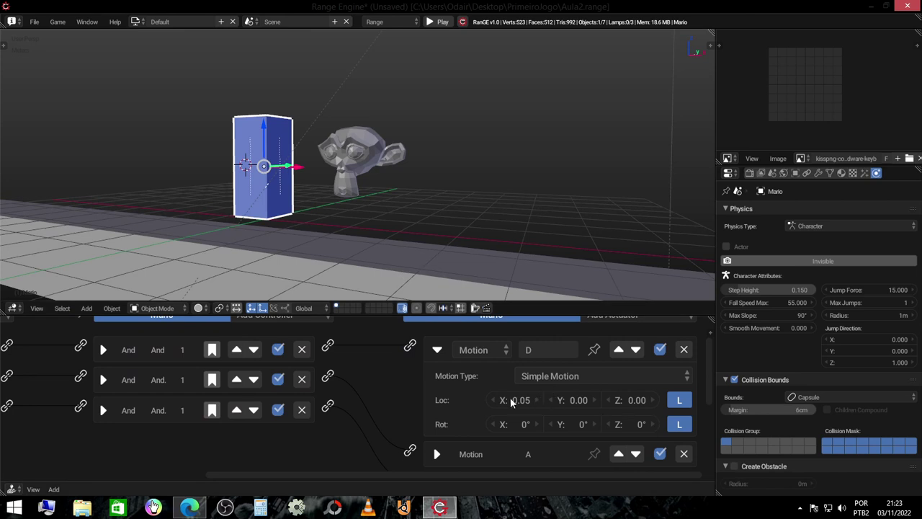
click(520, 398)
text(0.09)
key(Return)
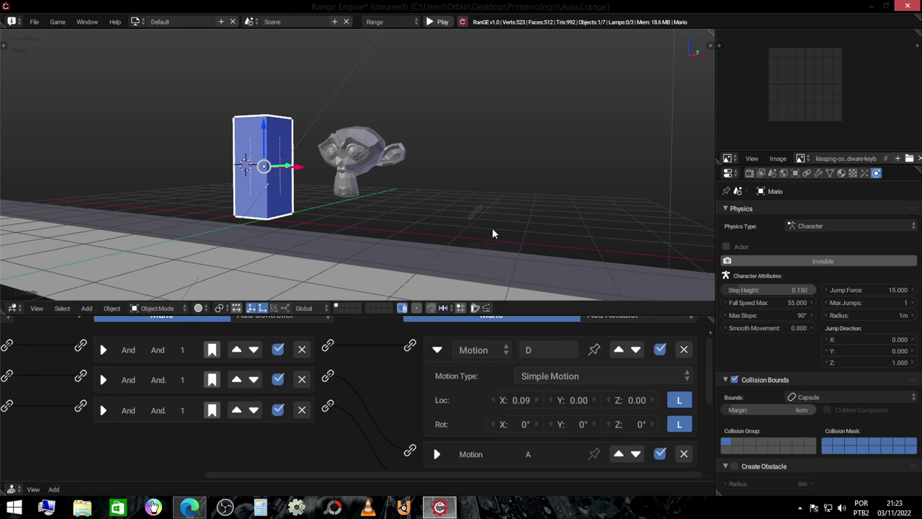
key(KP_0)
key(p)
key(Escape)
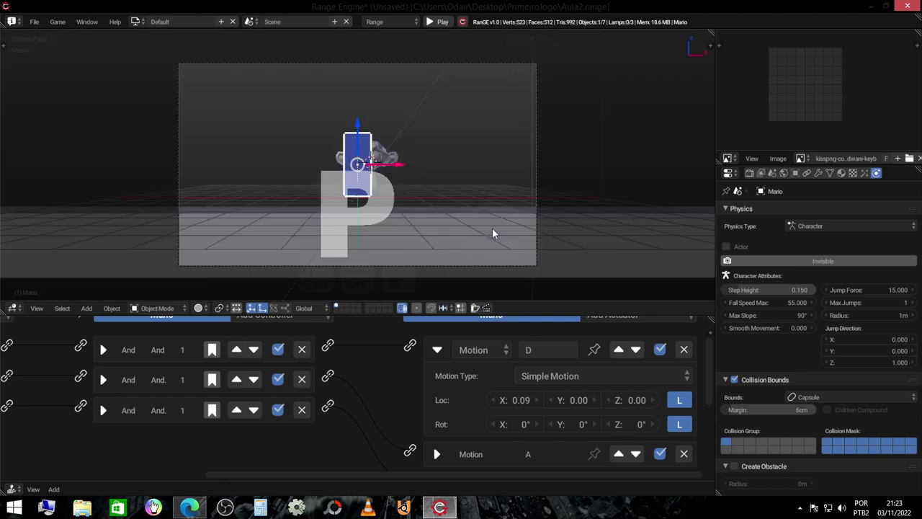
Set Mario's A motion Loc X step to -0.09 and collapse the motion panels
click(439, 351)
click(437, 380)
text(-0.09)
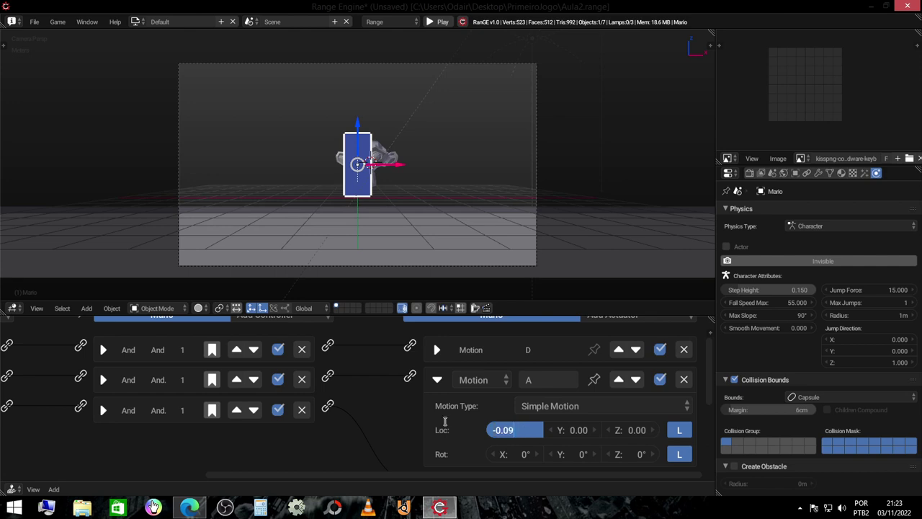
key(Return)
click(436, 381)
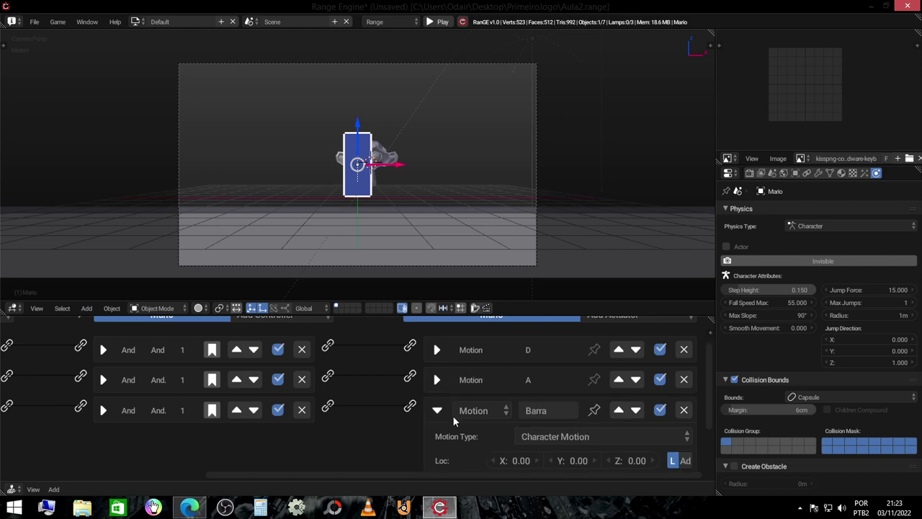
click(437, 410)
Select the camera and set its first Motion actuator's Loc X step to match Mario's
click(534, 119)
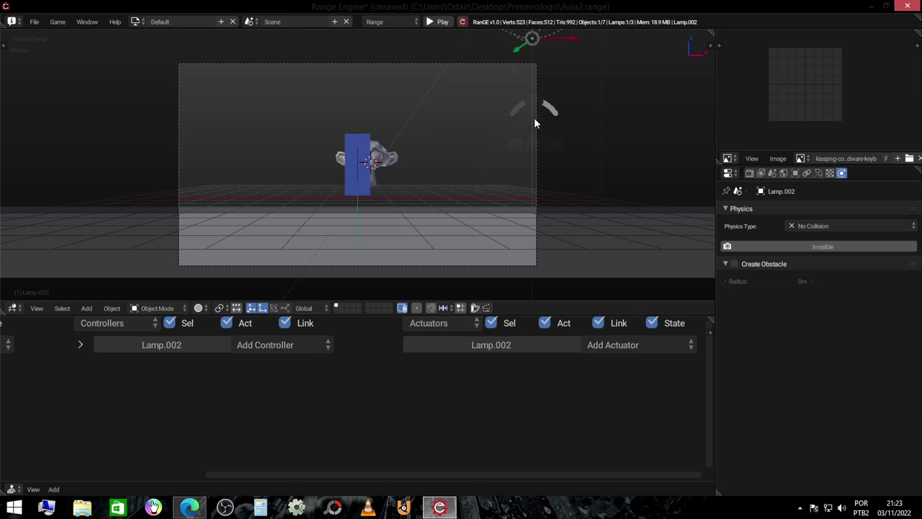
mouse_move(533, 119)
middle_down()
mouse_move(394, 220)
mouse_move(295, 222)
mouse_move(344, 205)
middle_up()
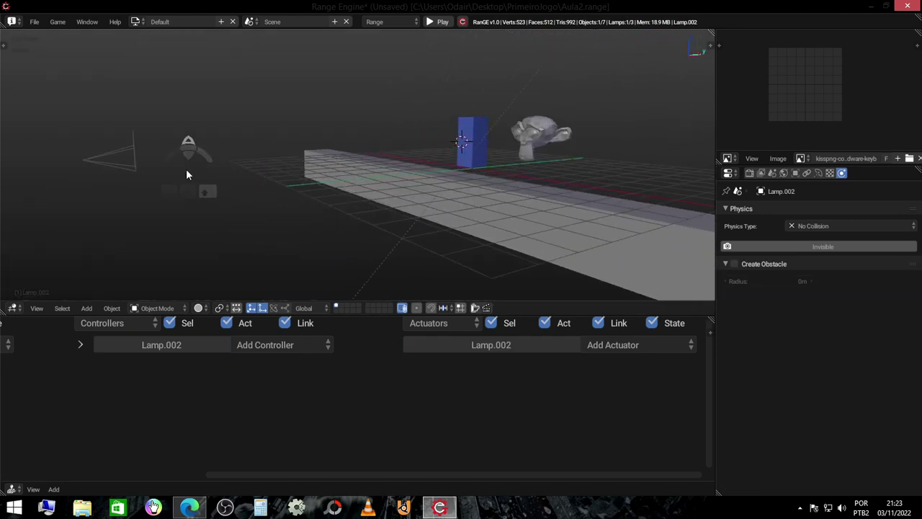
click(128, 139)
click(436, 390)
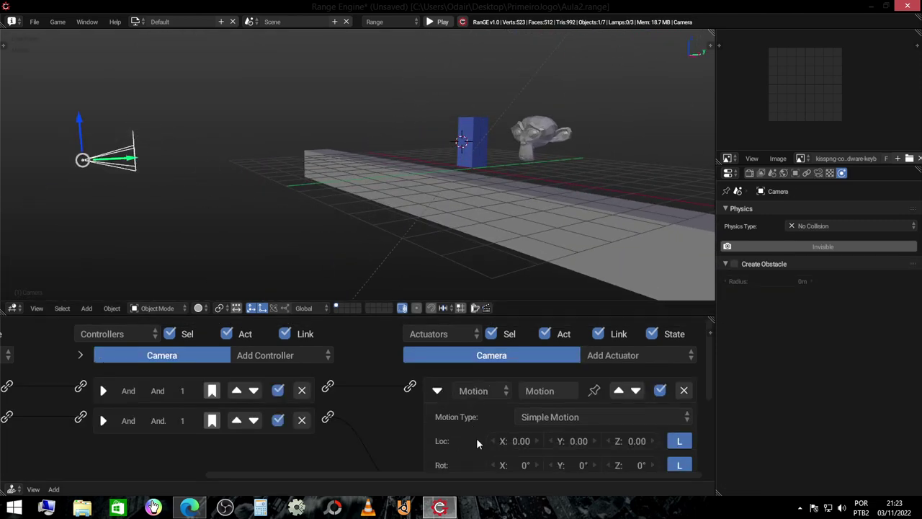
scroll(476, 438, down, 1)
click(507, 418)
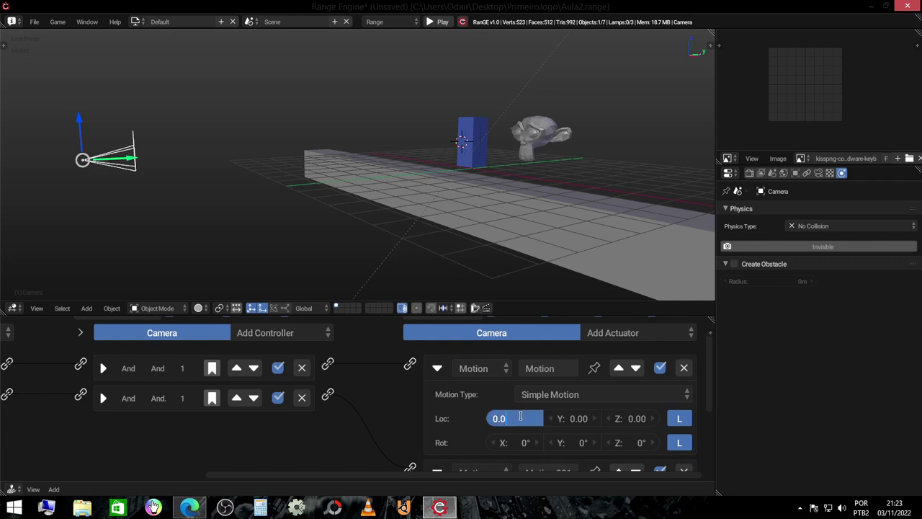
text(9)
key(Return)
click(436, 368)
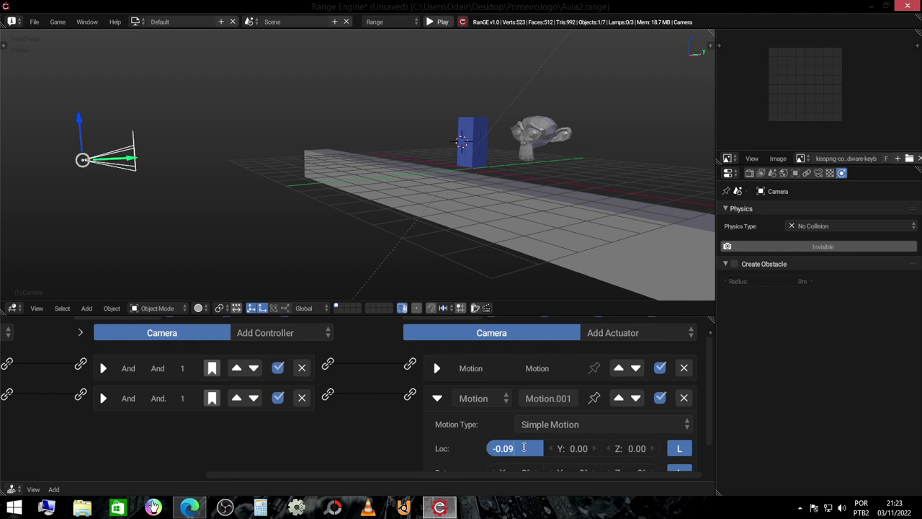
Set the camera's Motion.001 Loc X step to -0.09 and test-run the game
click(461, 461)
click(442, 400)
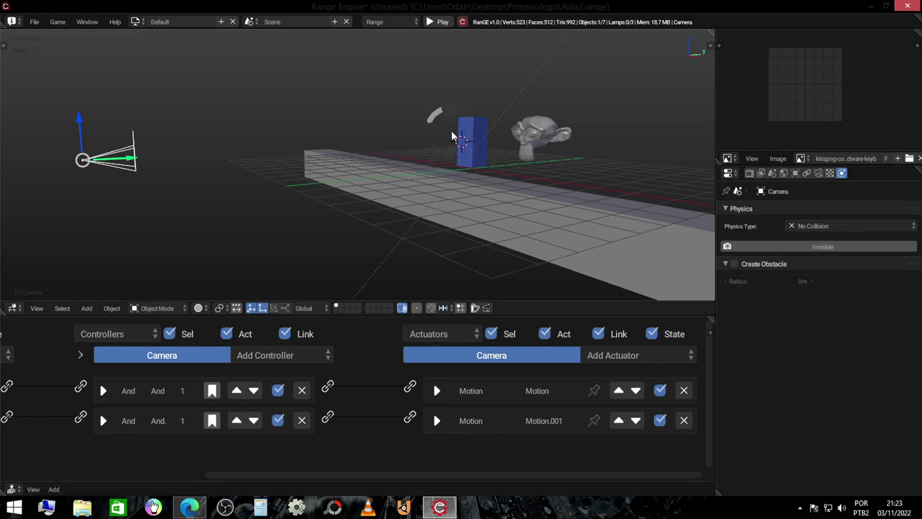
key(KP_0)
key(p)
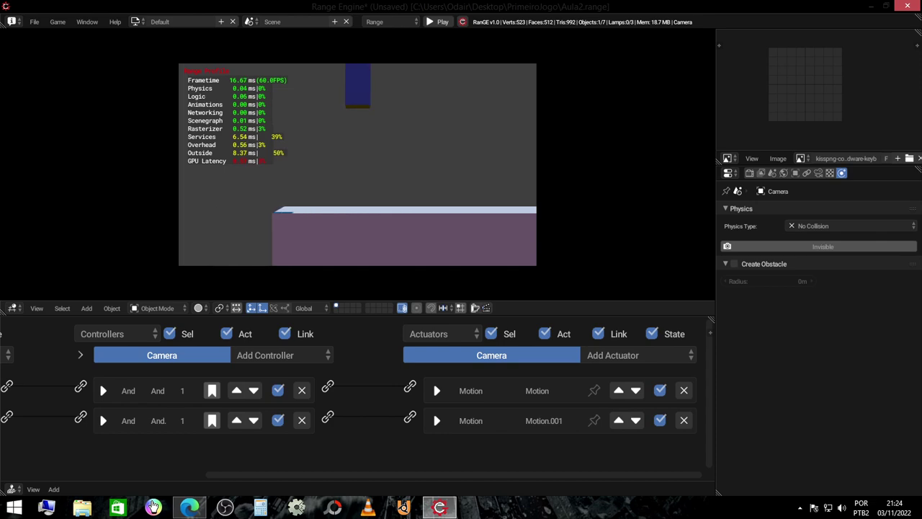
key(Escape)
middle_drag(517, 126, 453, 157)
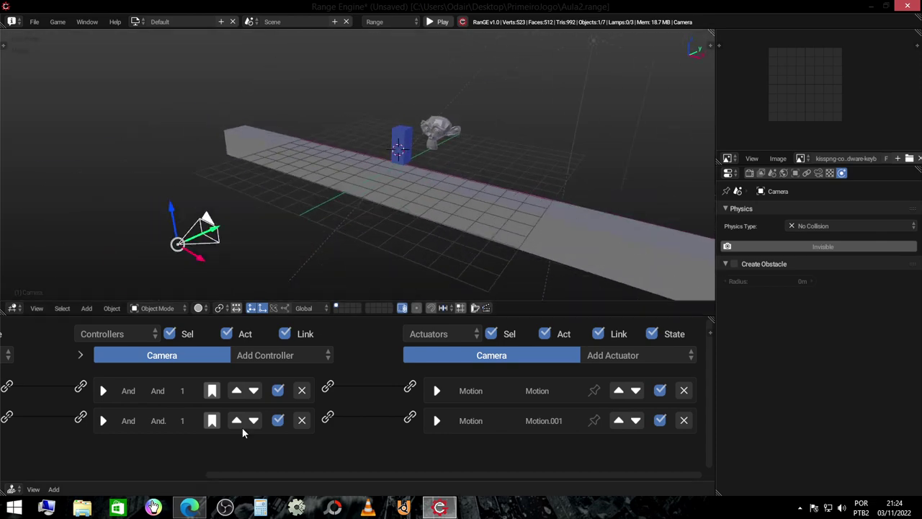
Preview the Deep Q-Network Mario image in the Mario image search
click(189, 506)
scroll(482, 233, up, 2)
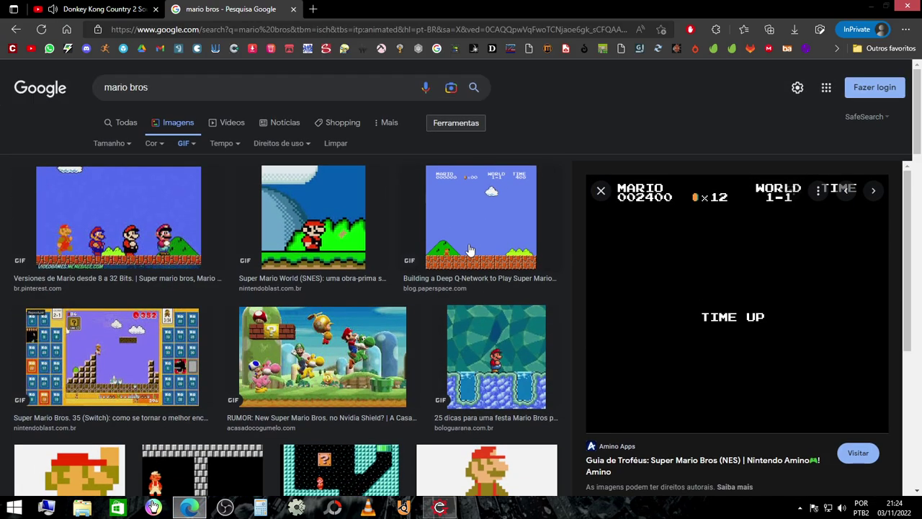
click(482, 232)
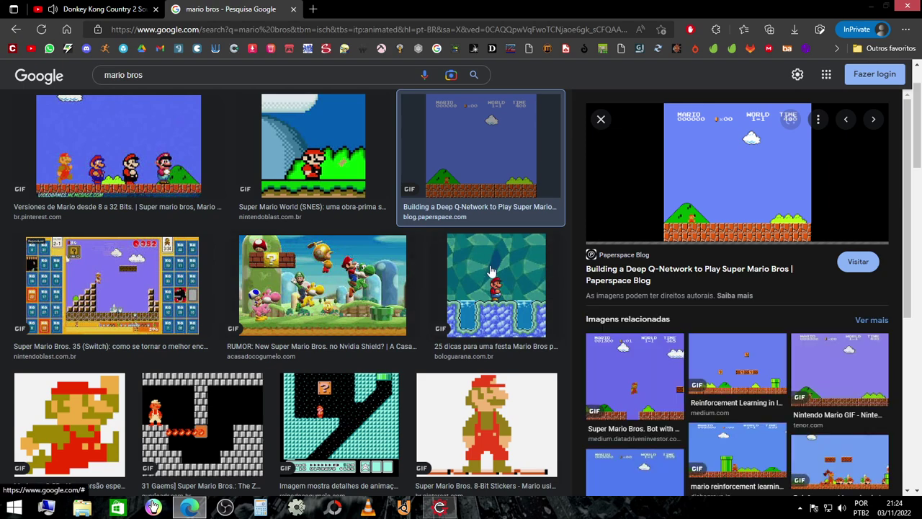
scroll(409, 296, down, 4)
scroll(346, 310, down, 4)
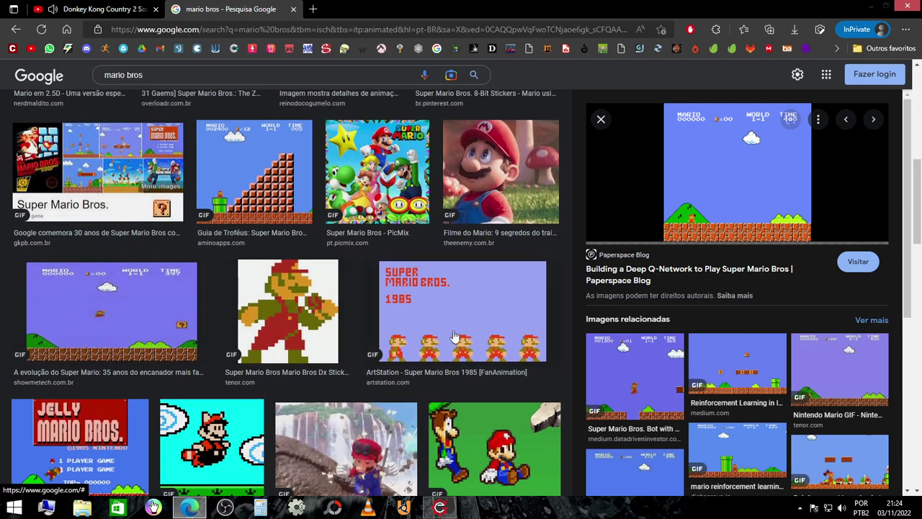
scroll(266, 324, down, 3)
Preview the 'A evolução do Super Mario' GIF and browse its related results
click(119, 167)
scroll(262, 290, down, 3)
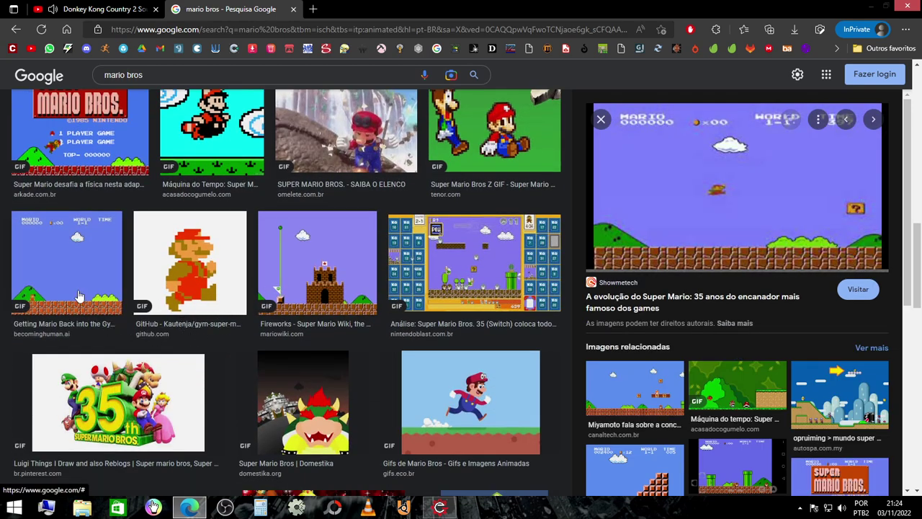
scroll(634, 364, down, 3)
scroll(645, 371, up, 3)
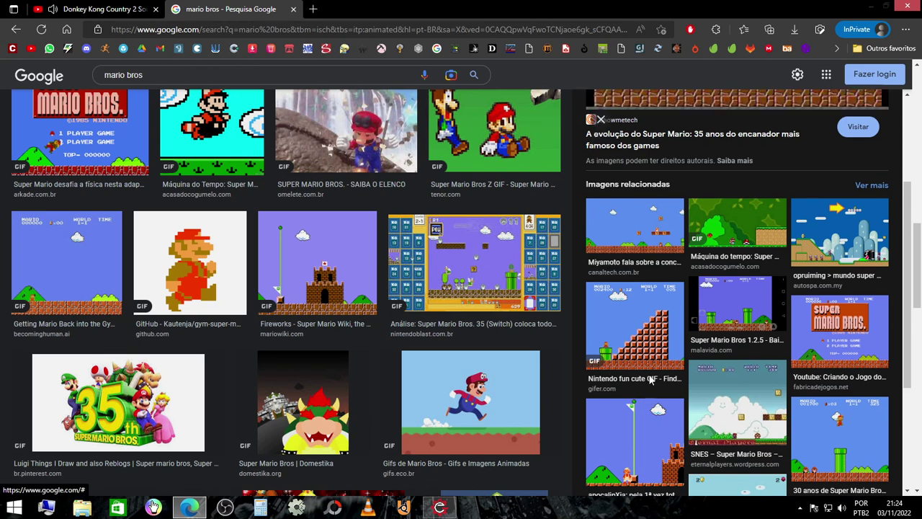
scroll(691, 396, down, 1)
scroll(703, 398, down, 2)
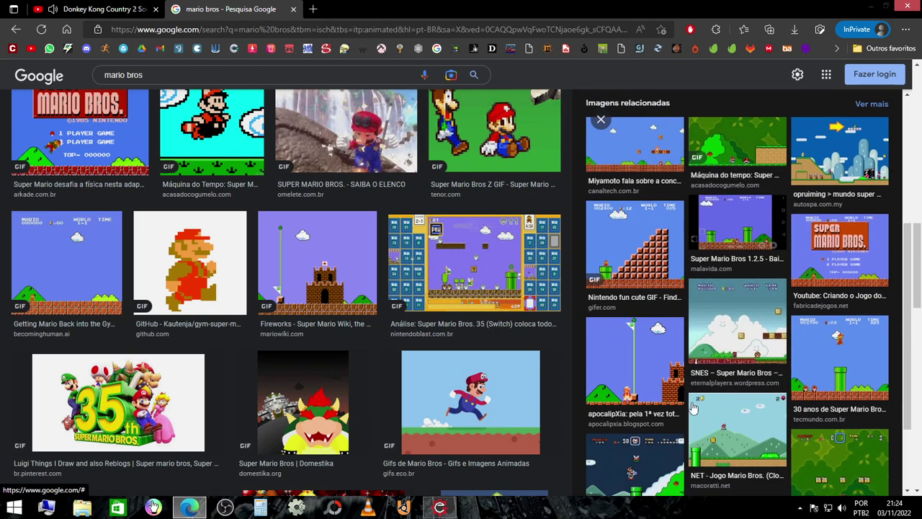
scroll(703, 422, up, 4)
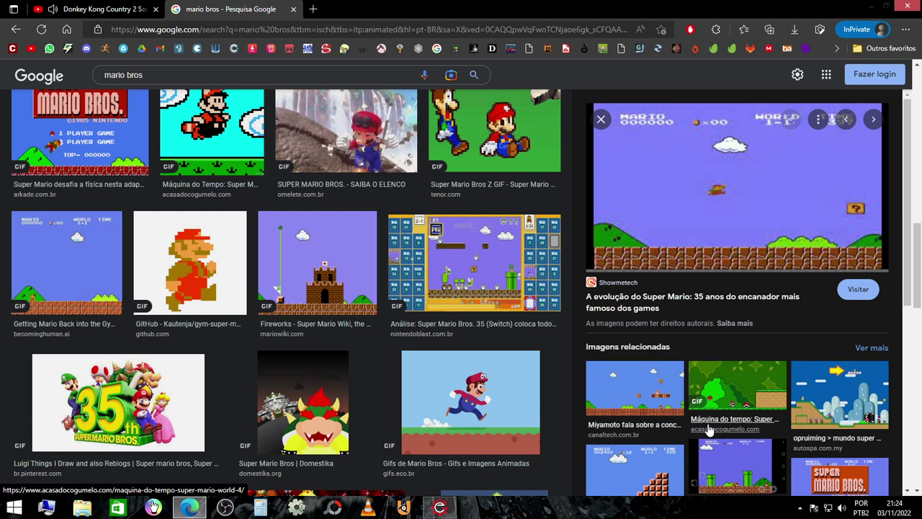
Preview the Super Mario World, Getting Mario Back into the Gym and Super Mario Bros. Bot images
click(720, 396)
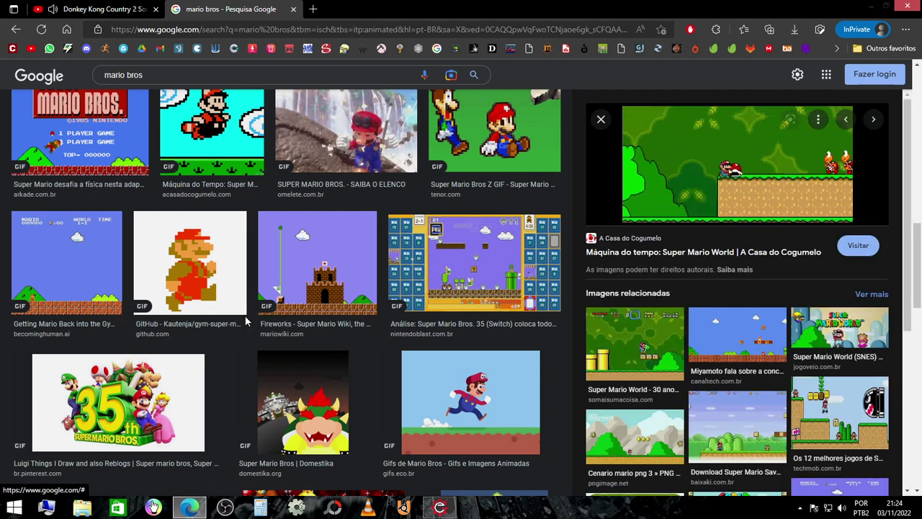
key(Left)
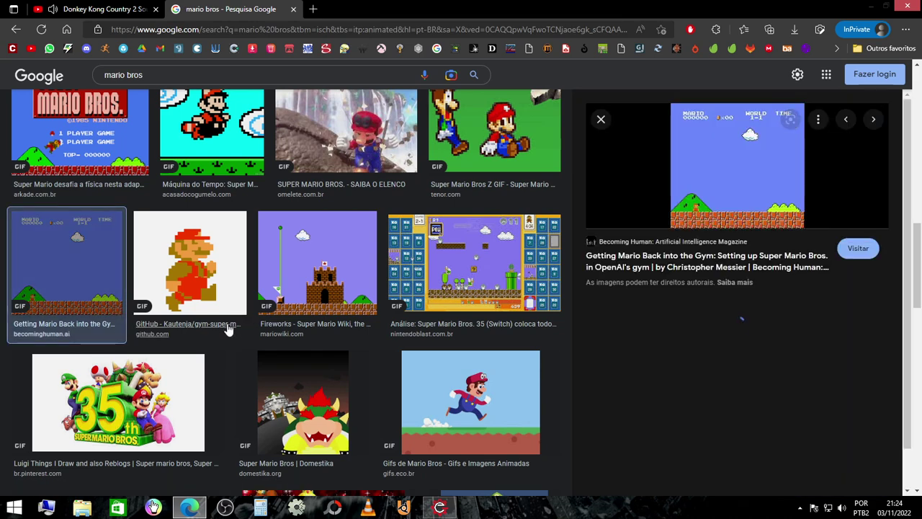
scroll(231, 329, down, 5)
scroll(525, 345, down, 2)
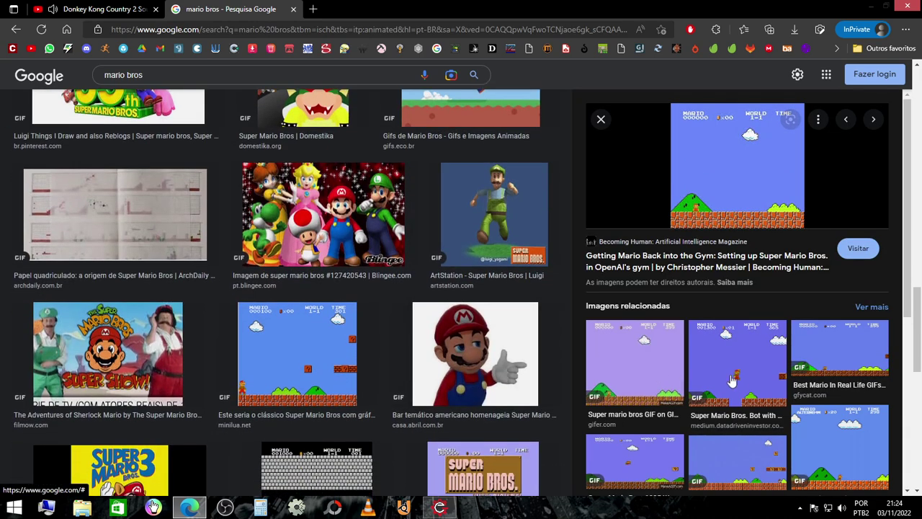
click(733, 380)
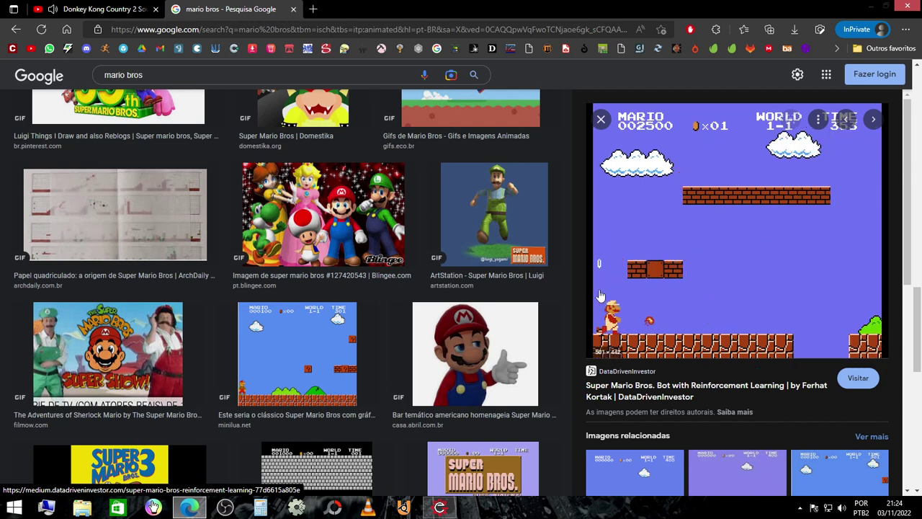
click(869, 7)
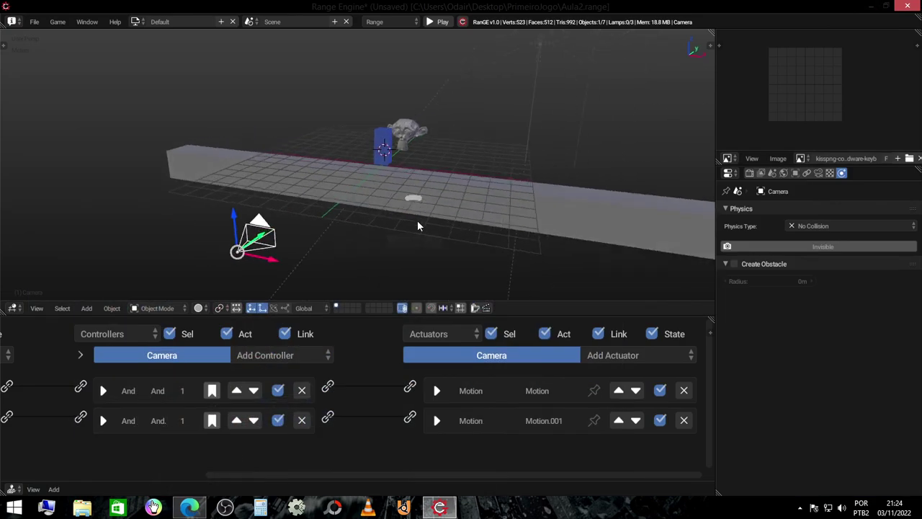
key(KP_0)
key(p)
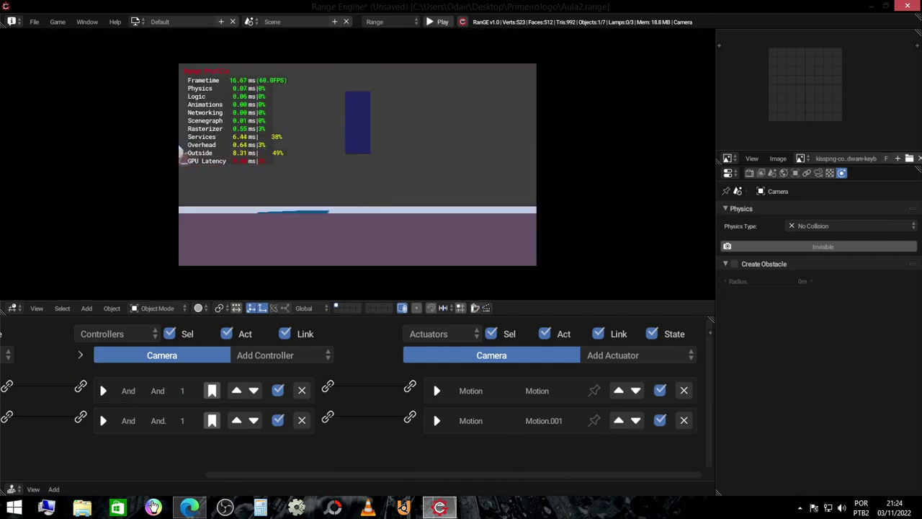
key(Right)
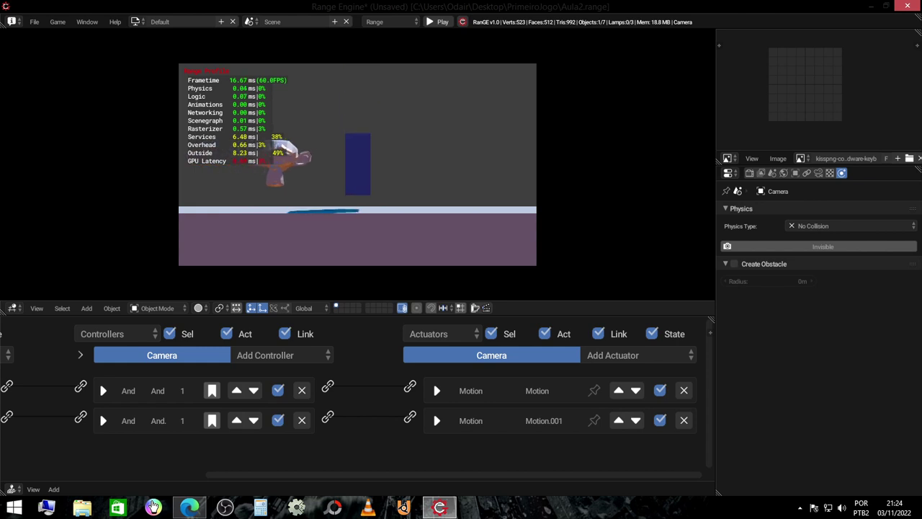
key(Left)
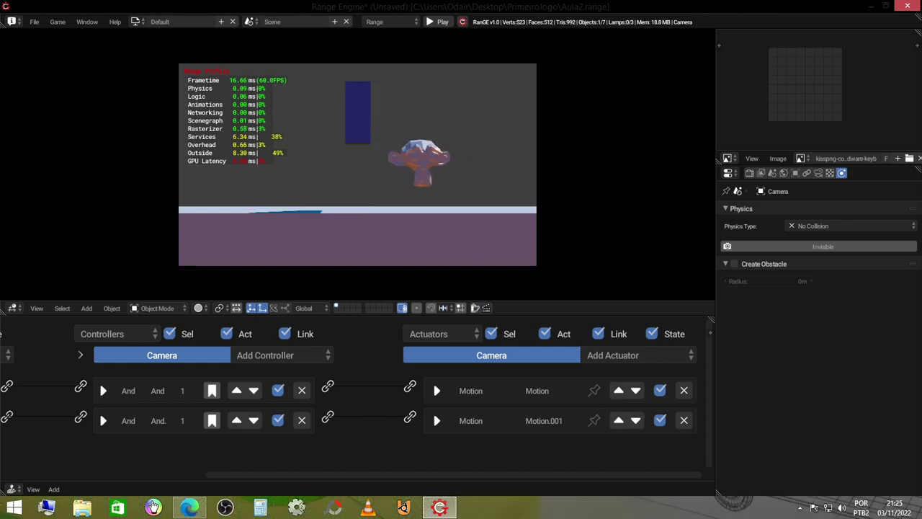
key(Escape)
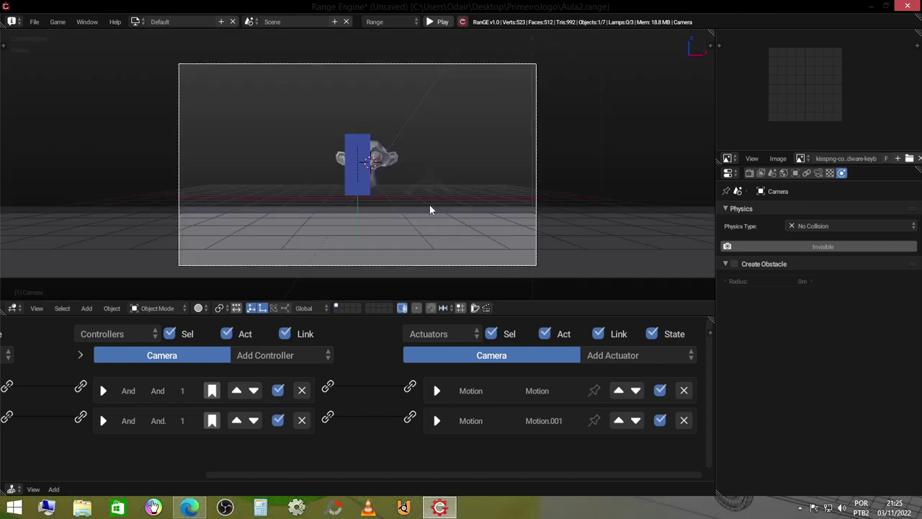
middle_drag(486, 132, 442, 156)
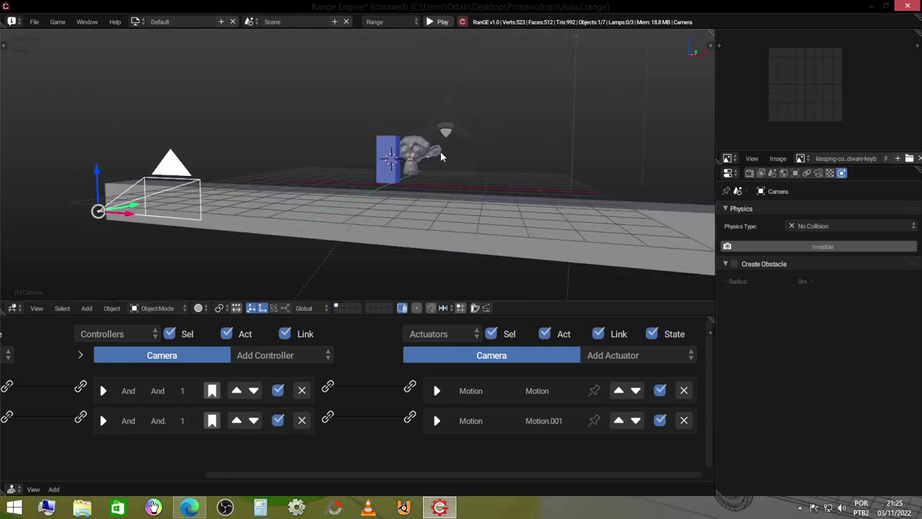
mouse_move(279, 237)
middle_down()
mouse_move(396, 373)
mouse_move(220, 278)
mouse_move(400, 216)
middle_up()
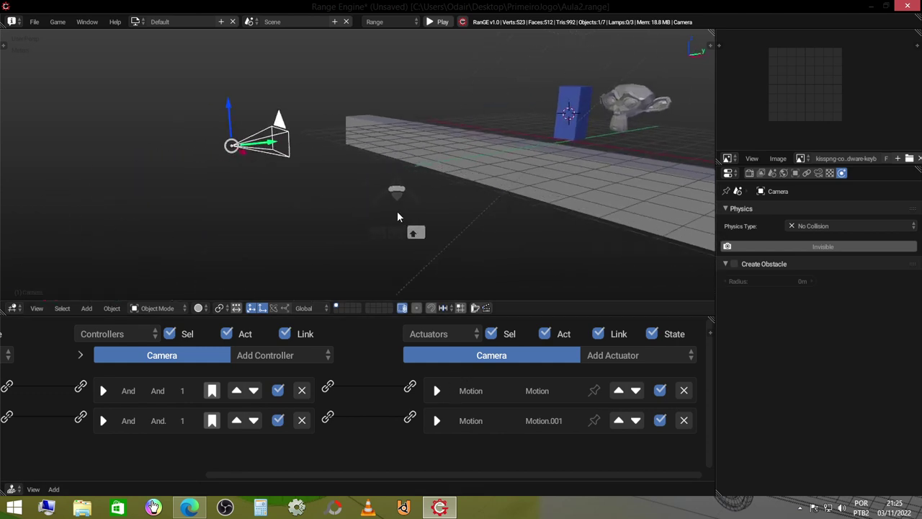
Rename the camera's first Motion actuator to D and the second to A
click(439, 391)
text(D)
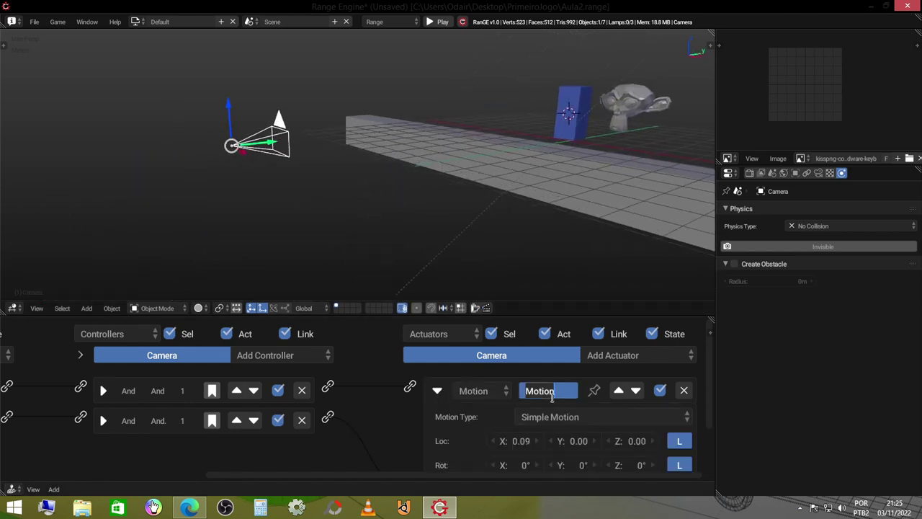
click(438, 392)
click(436, 424)
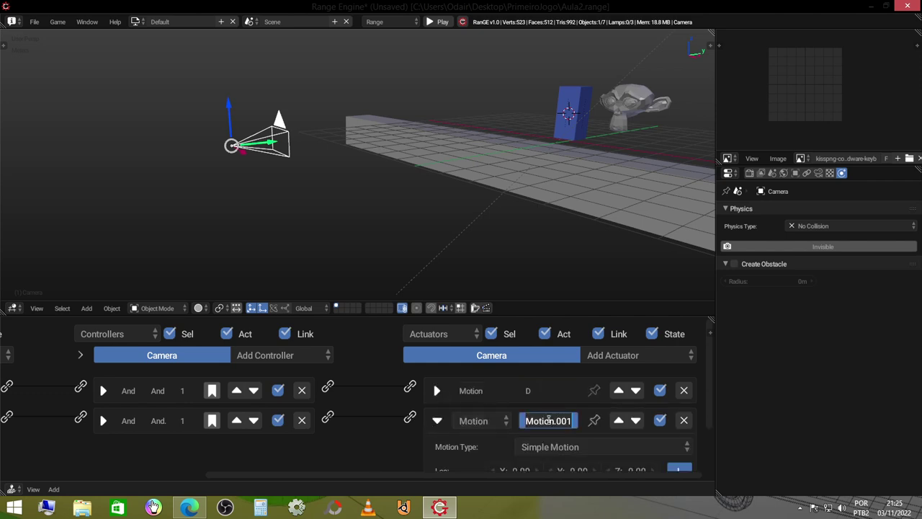
text(D)
key(Return)
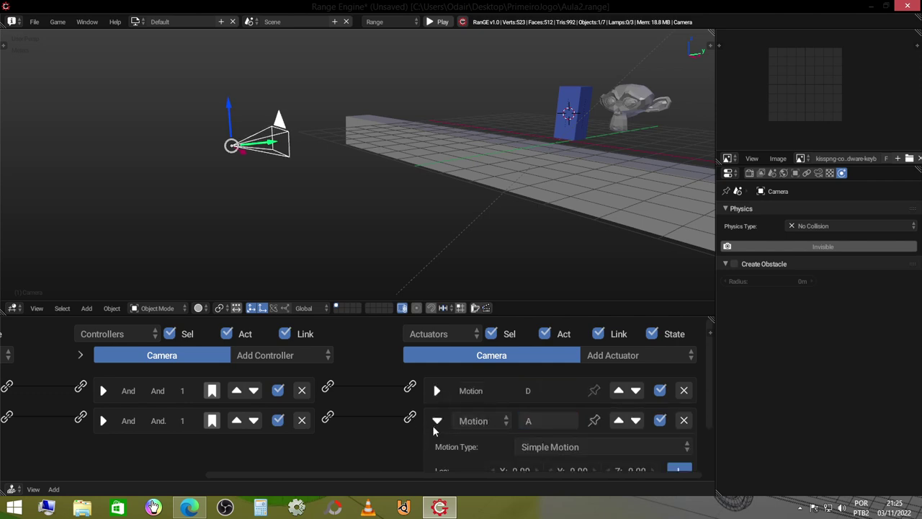
click(436, 421)
ctrl+scroll(300, 432, left, 5)
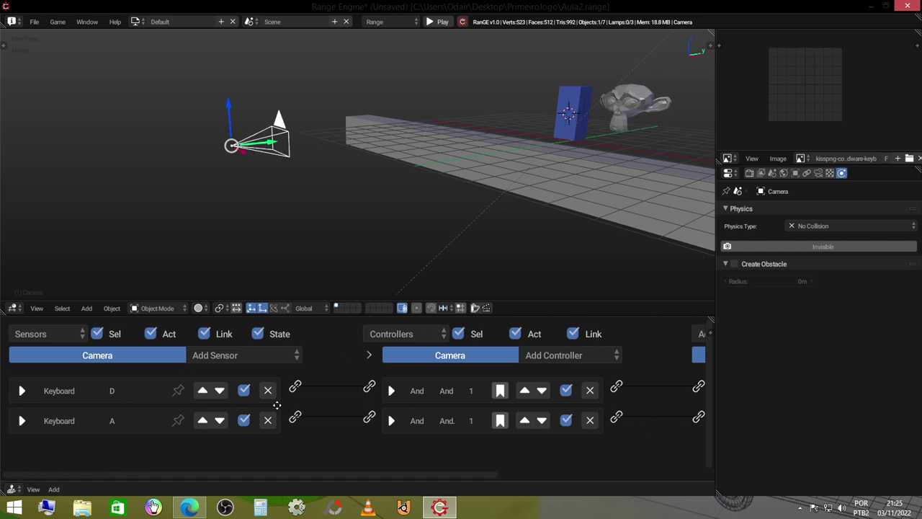
middle_drag(277, 404, 3, 404)
key(KP_0)
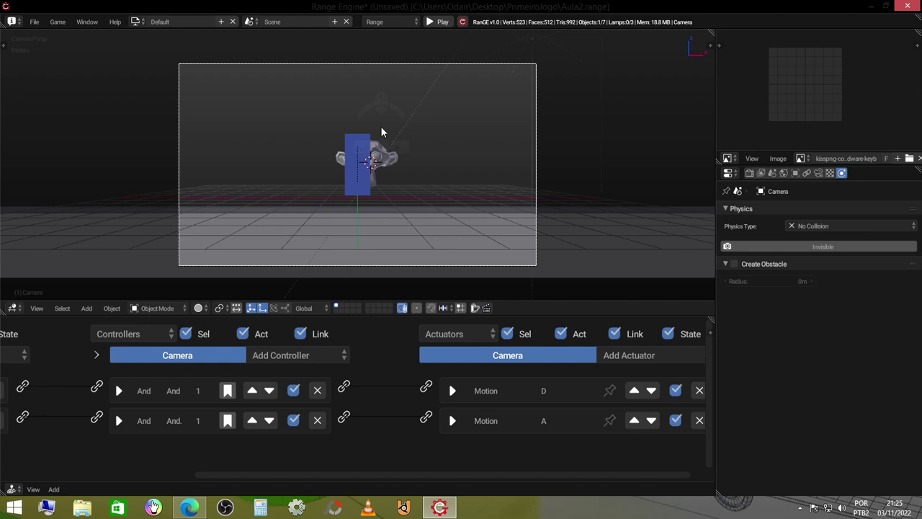
Place the 3D cursor on the floor, save, and start Save As with Aula2.range in PrimeiroJogo
click(232, 221)
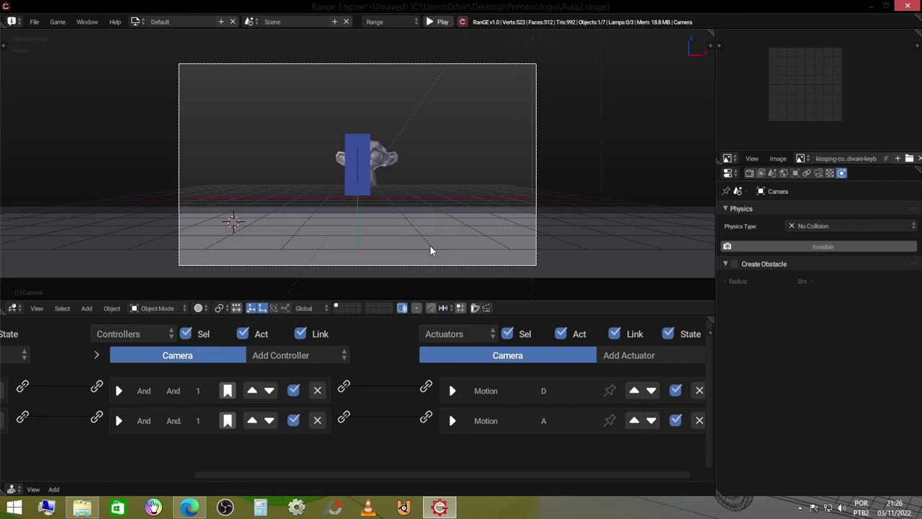
key(ctrl+s)
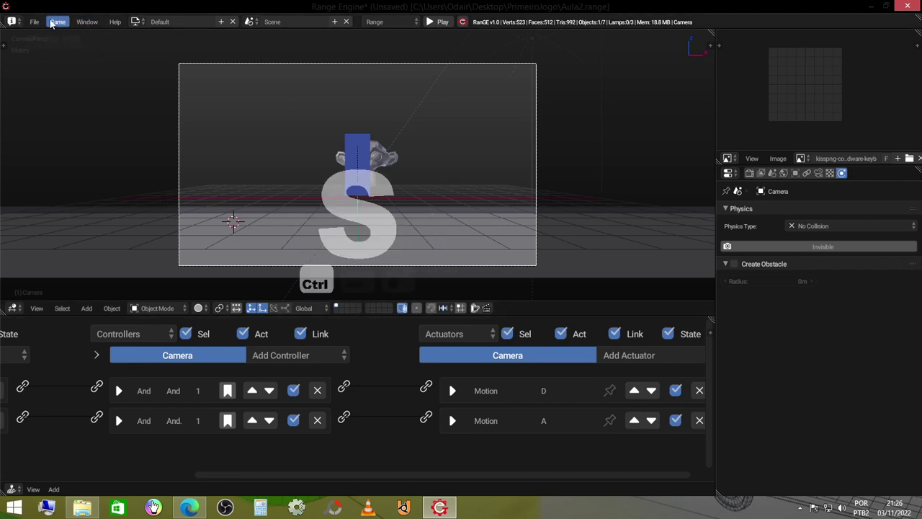
click(34, 22)
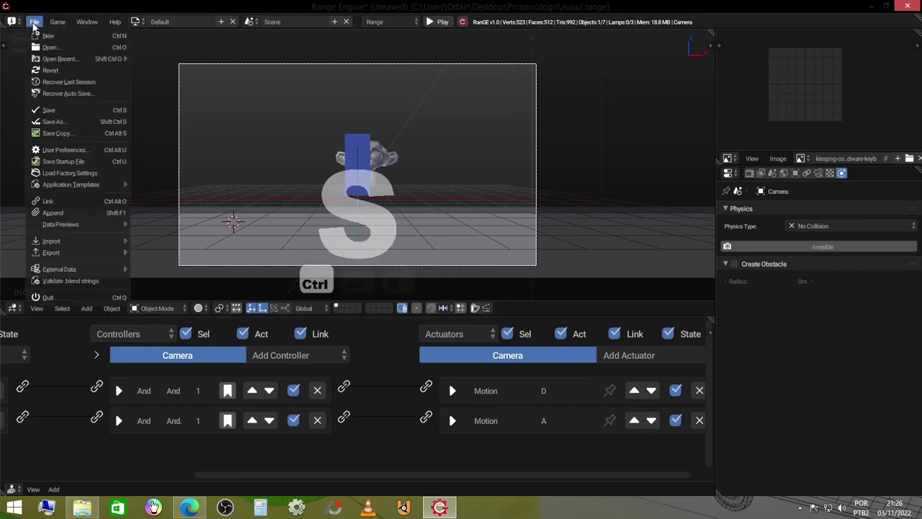
click(80, 121)
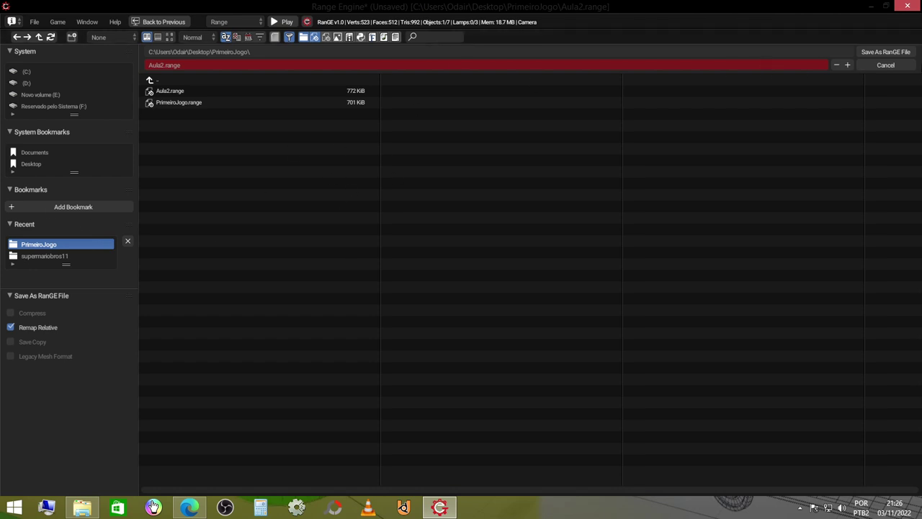
Cancel the Save As browser and switch the viewport to Texture shading
click(878, 66)
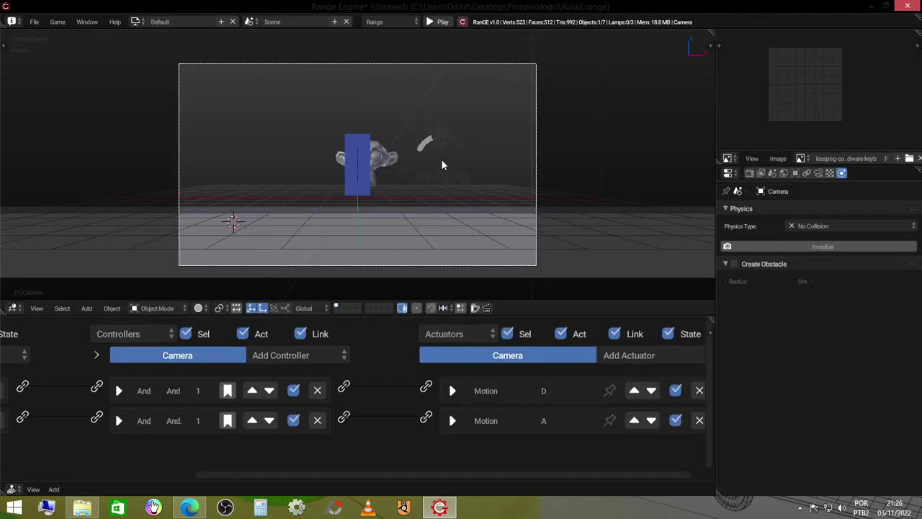
click(198, 307)
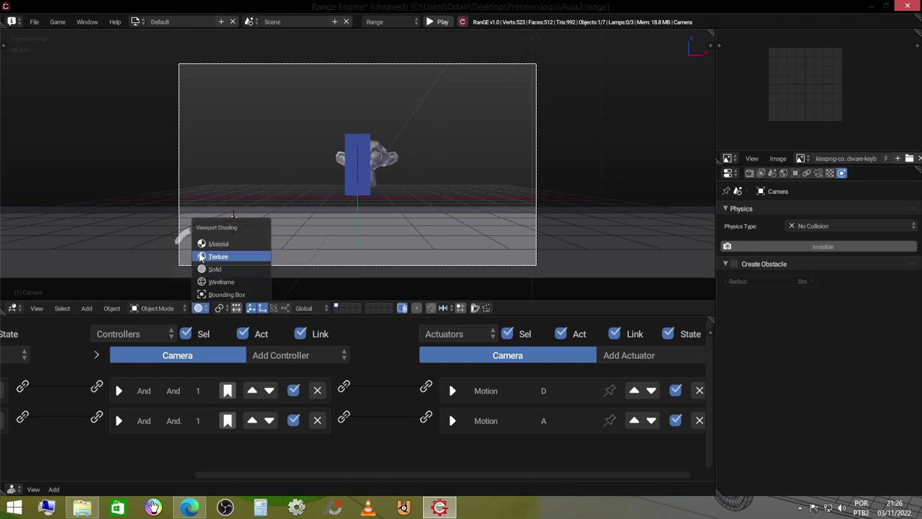
click(249, 259)
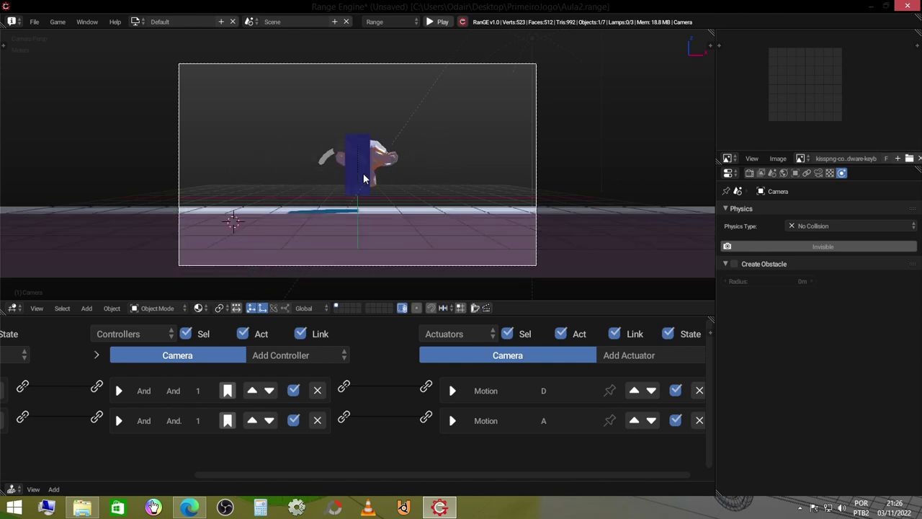